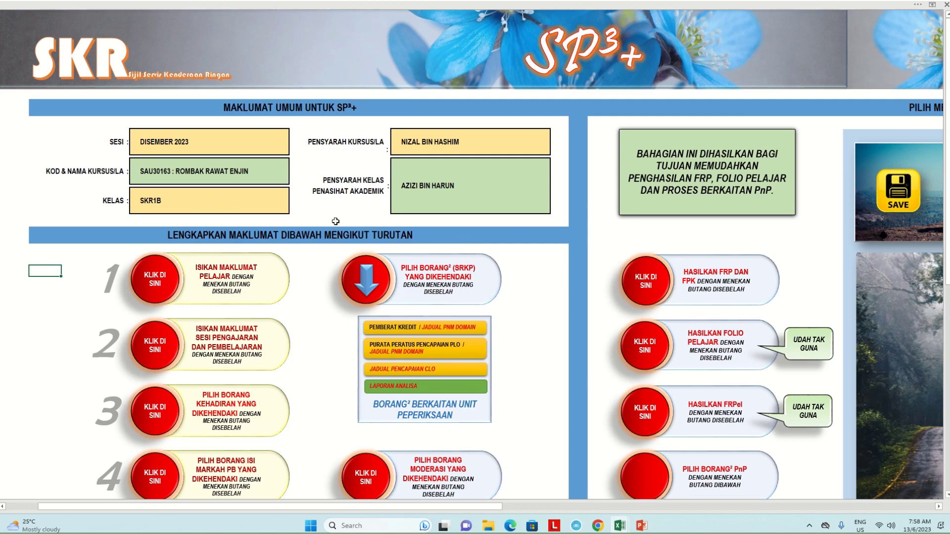
Step: Choose DISEMBER 2018 from the SESI session dropdown on the SKR form
{"action": "scroll", "coordinate": [335, 221], "scroll_direction": "down", "scroll_amount": 5}
{"action": "scroll", "coordinate": [336, 221], "scroll_direction": "up", "scroll_amount": 5}
{"action": "left_click", "coordinate": [232, 148]}
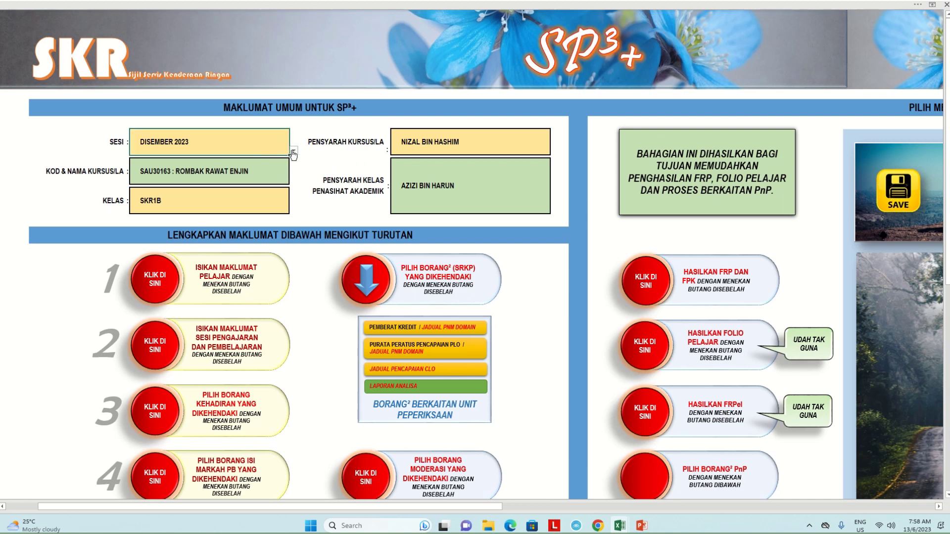
{"action": "left_click", "coordinate": [293, 151]}
{"action": "left_click_drag", "start_coordinate": [295, 190], "coordinate": [296, 168]}
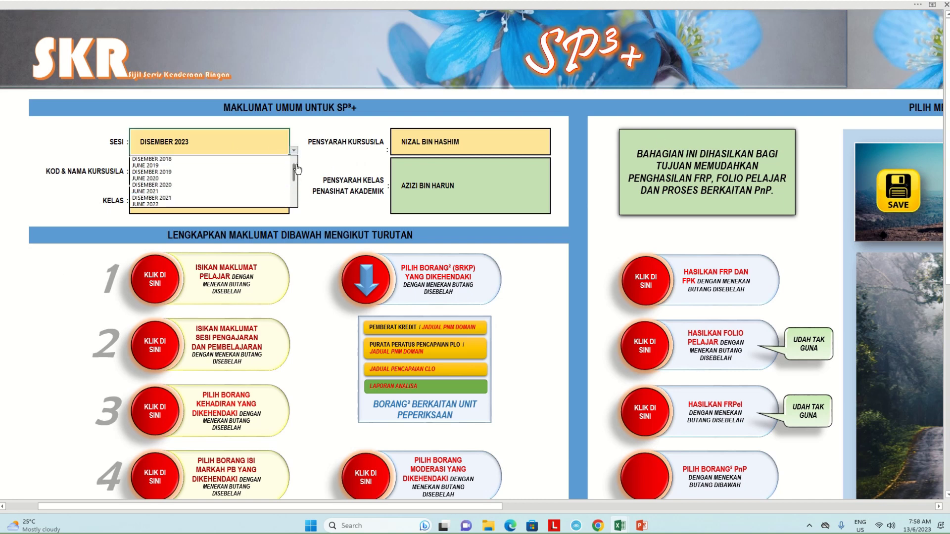
{"action": "left_click", "coordinate": [236, 159]}
Step: Set the course to SAU10032 : SELENGGARA RODA and the class to SKR2B
{"action": "left_click", "coordinate": [266, 178]}
{"action": "left_click", "coordinate": [294, 180]}
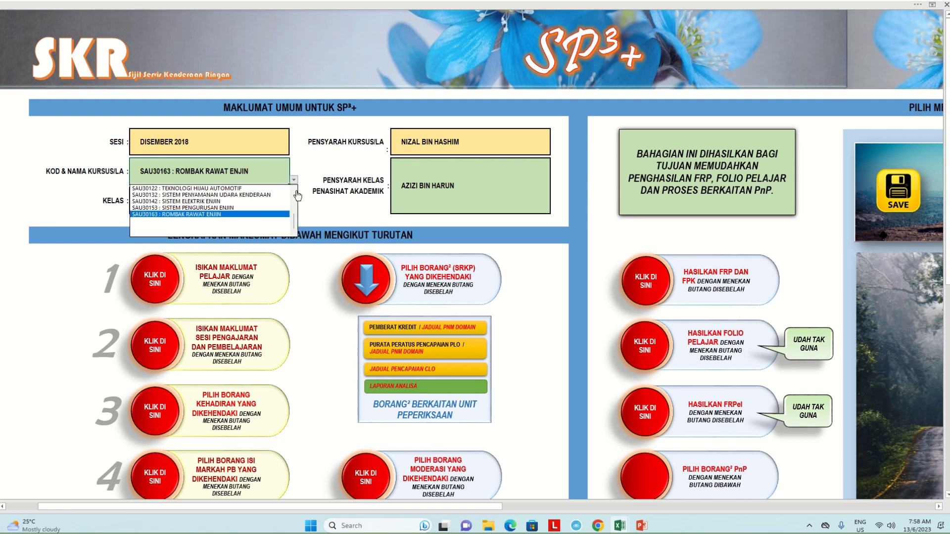
{"action": "left_click_drag", "start_coordinate": [295, 217], "coordinate": [295, 190]}
{"action": "left_click", "coordinate": [281, 204]}
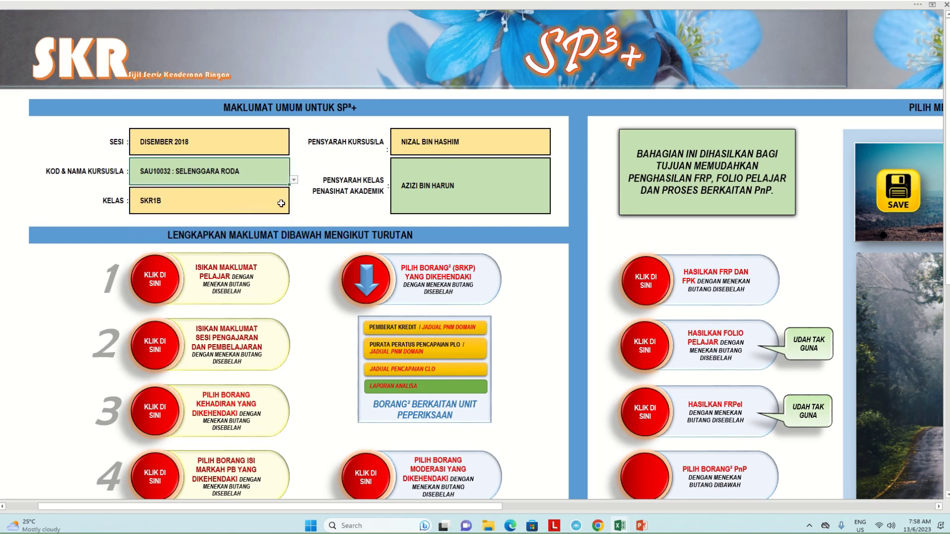
{"action": "left_click", "coordinate": [281, 203]}
{"action": "left_click", "coordinate": [293, 209]}
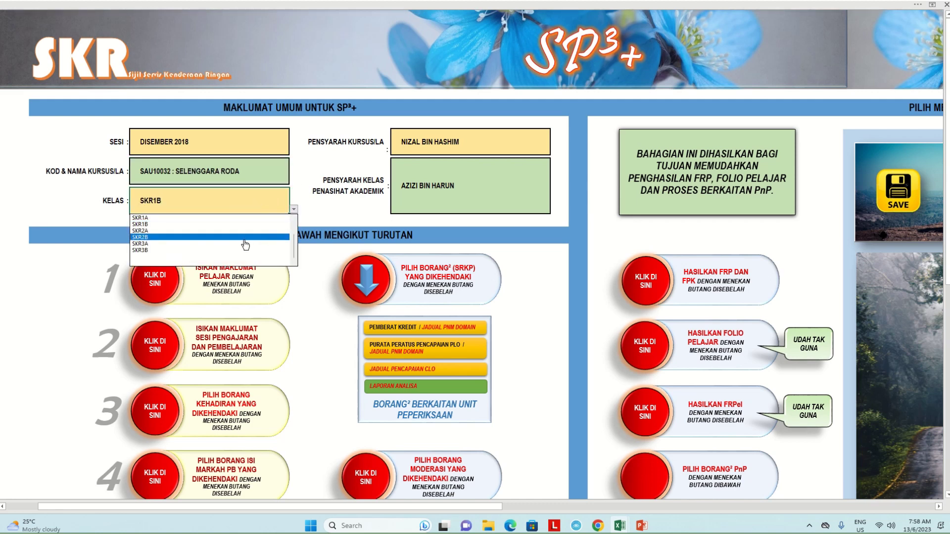
{"action": "left_click", "coordinate": [245, 237]}
Step: Pick a different course lecturer and class lecturer from their dropdown lists
{"action": "left_click", "coordinate": [487, 137]}
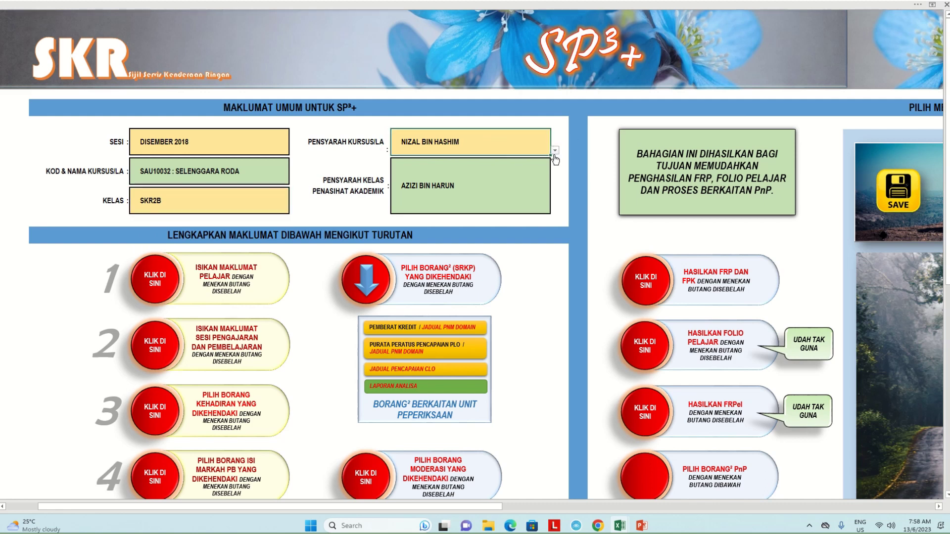
{"action": "left_click", "coordinate": [555, 151]}
{"action": "scroll", "coordinate": [545, 189], "scroll_direction": "down", "scroll_amount": 5}
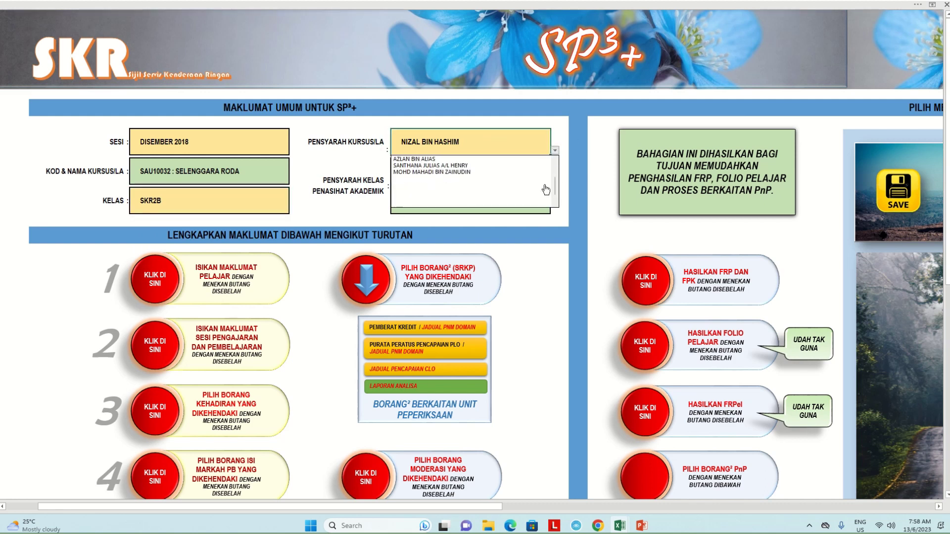
{"action": "left_click", "coordinate": [494, 172]}
{"action": "left_click", "coordinate": [496, 182]}
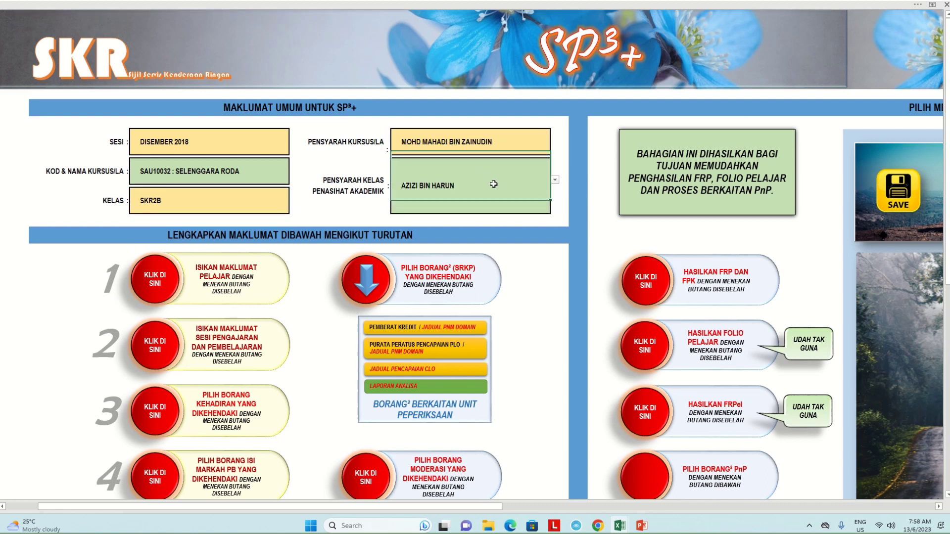
{"action": "left_click", "coordinate": [555, 181]}
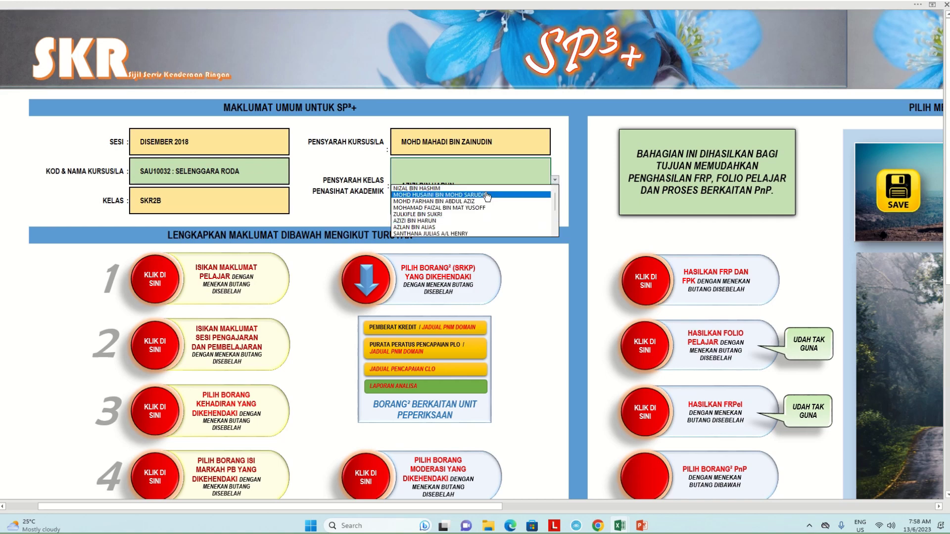
{"action": "left_click", "coordinate": [487, 195]}
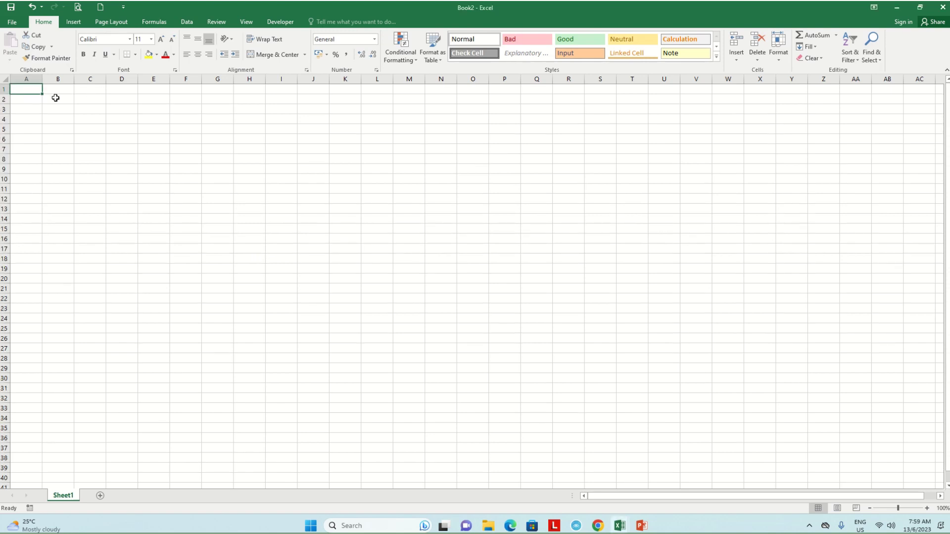
Step: Rename Sheet1 to LIST
{"action": "right_click", "coordinate": [62, 498]}
{"action": "left_click", "coordinate": [112, 405]}
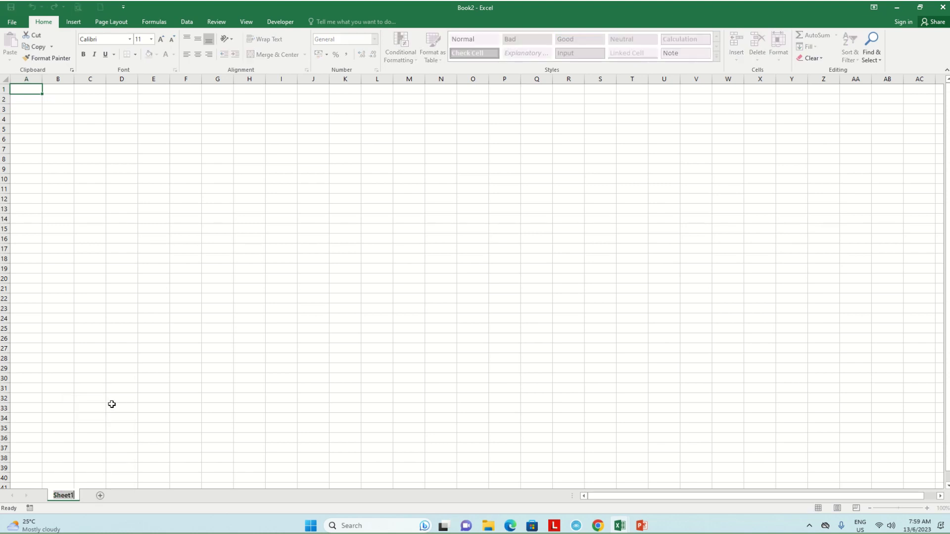
{"action": "type", "text": "LI"}
{"action": "type", "text": "ST"}
{"action": "left_click", "coordinate": [157, 379]}
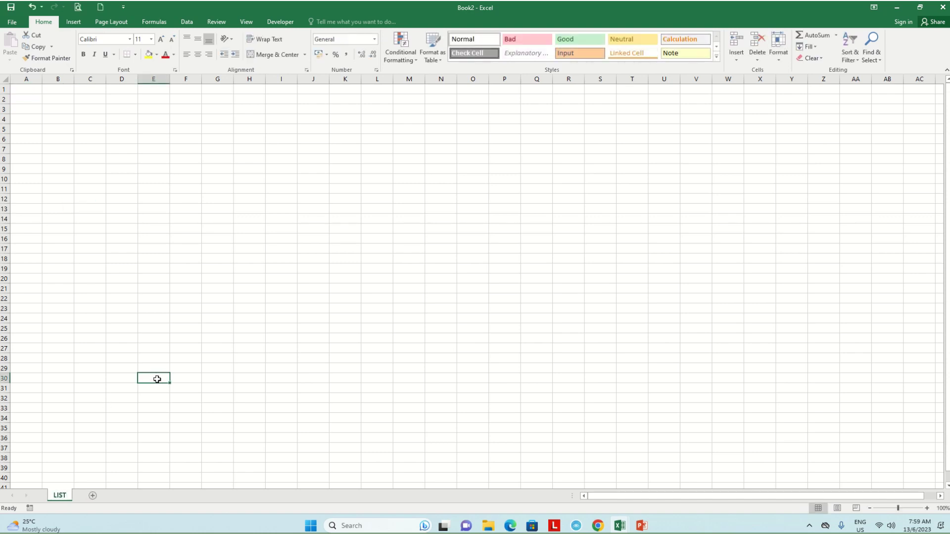
Step: Freeze the top row of the LIST sheet and insert a new row at the top
{"action": "left_click", "coordinate": [5, 89]}
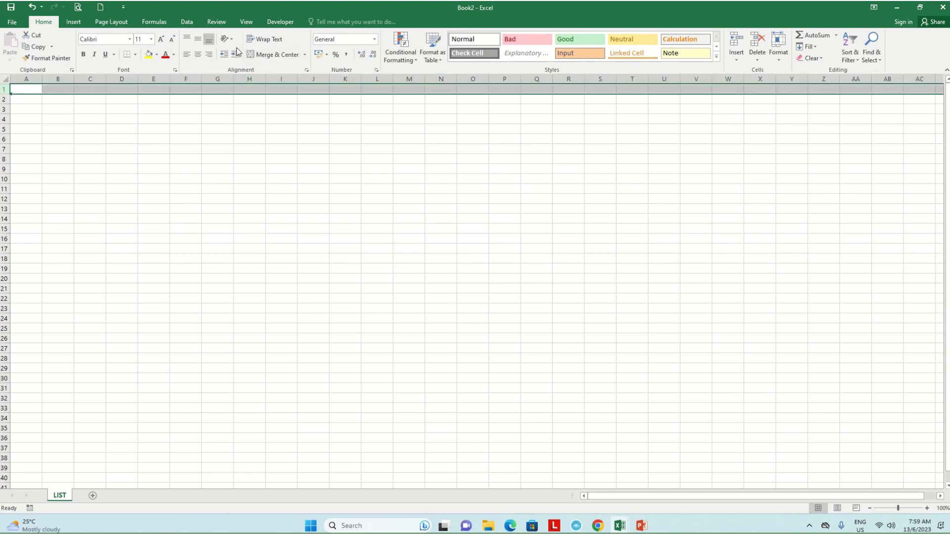
{"action": "left_click", "coordinate": [246, 22]}
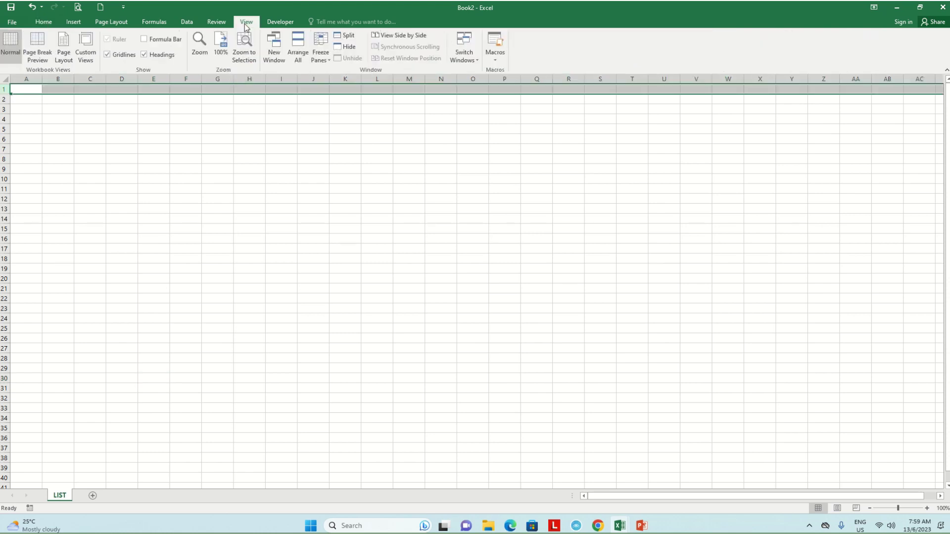
{"action": "left_click", "coordinate": [324, 60]}
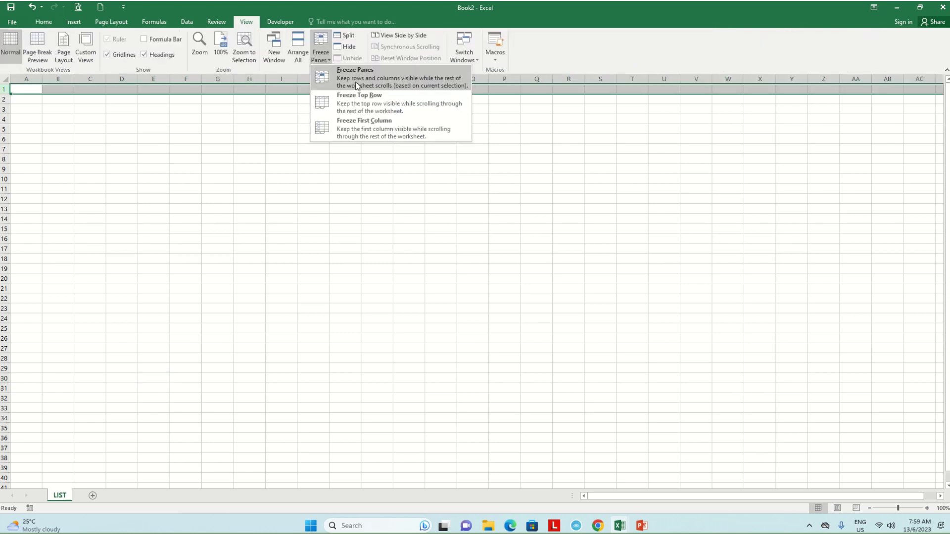
{"action": "left_click", "coordinate": [382, 112]}
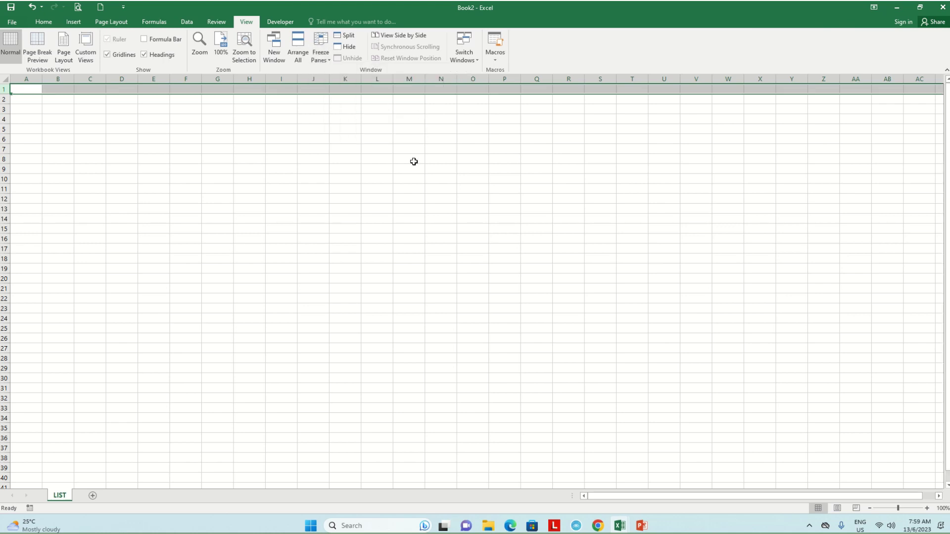
{"action": "left_click", "coordinate": [413, 161]}
{"action": "left_click", "coordinate": [5, 88]}
{"action": "left_click", "coordinate": [44, 22]}
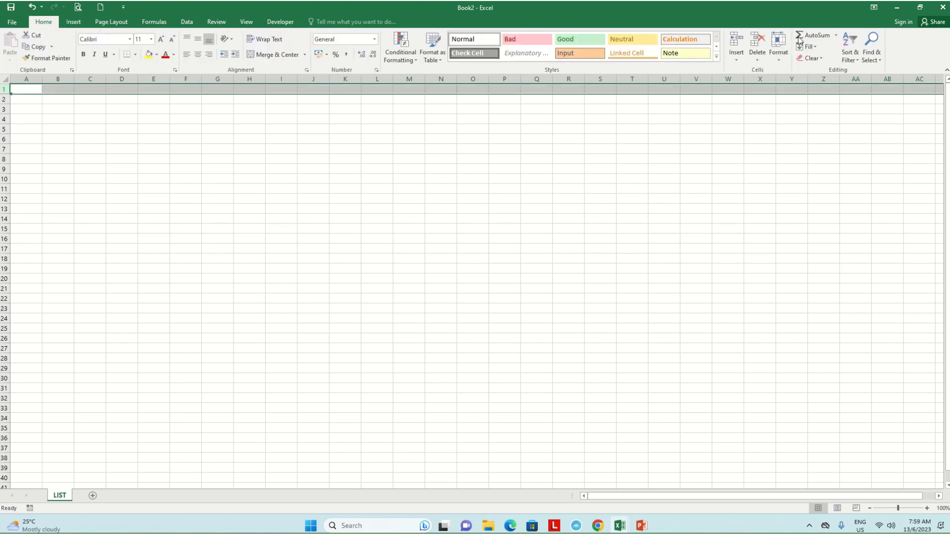
{"action": "left_click", "coordinate": [736, 42]}
Step: Insert another top row and enter the heading BIL. in cell B3
{"action": "left_click", "coordinate": [736, 42]}
{"action": "left_click", "coordinate": [568, 238]}
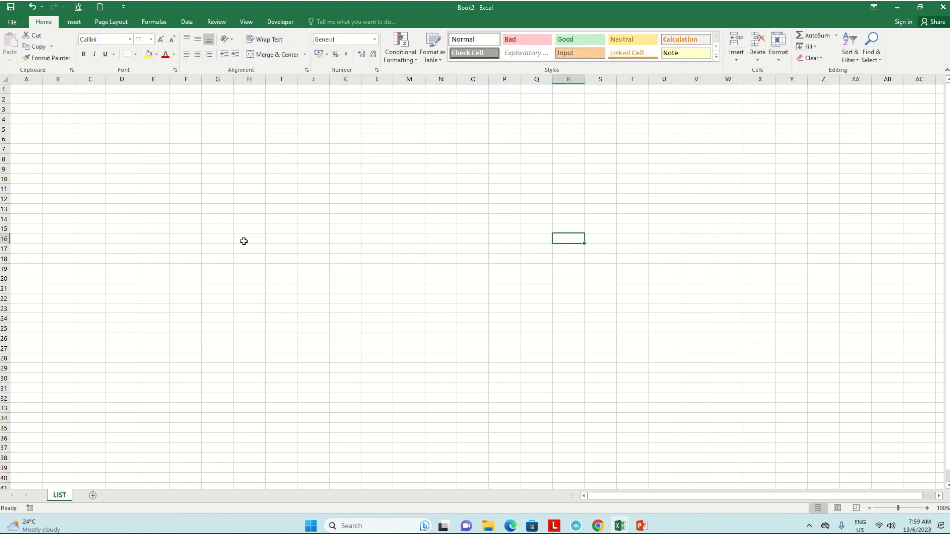
{"action": "left_click", "coordinate": [67, 110]}
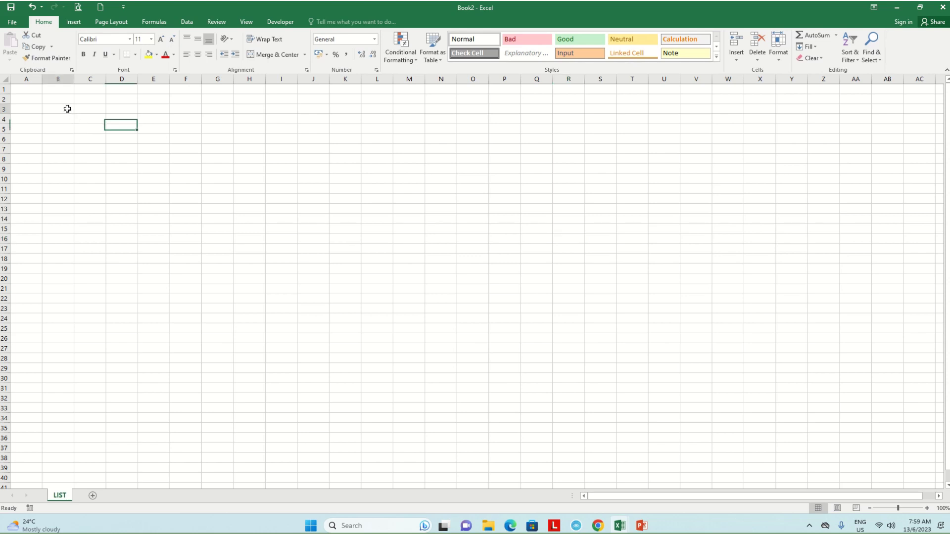
{"action": "type", "text": "B"}
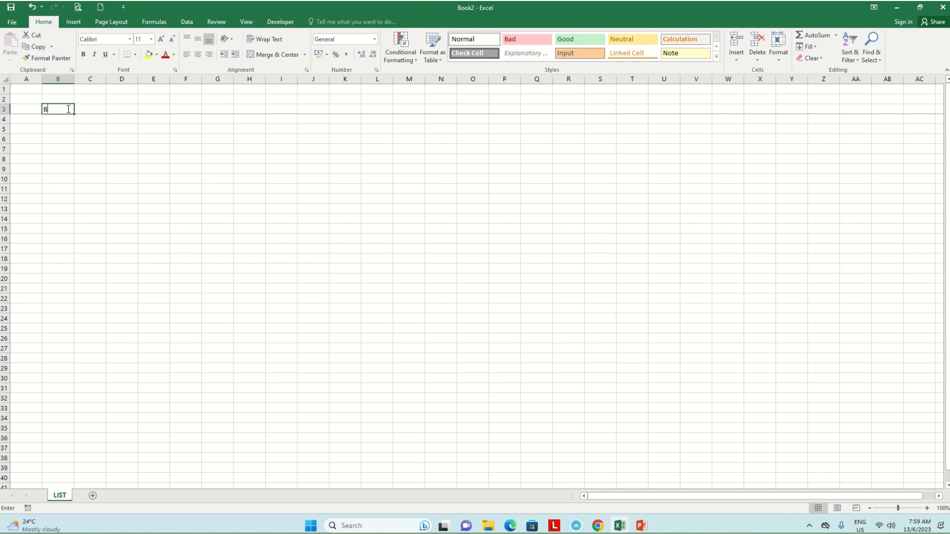
{"action": "type", "text": "l"}
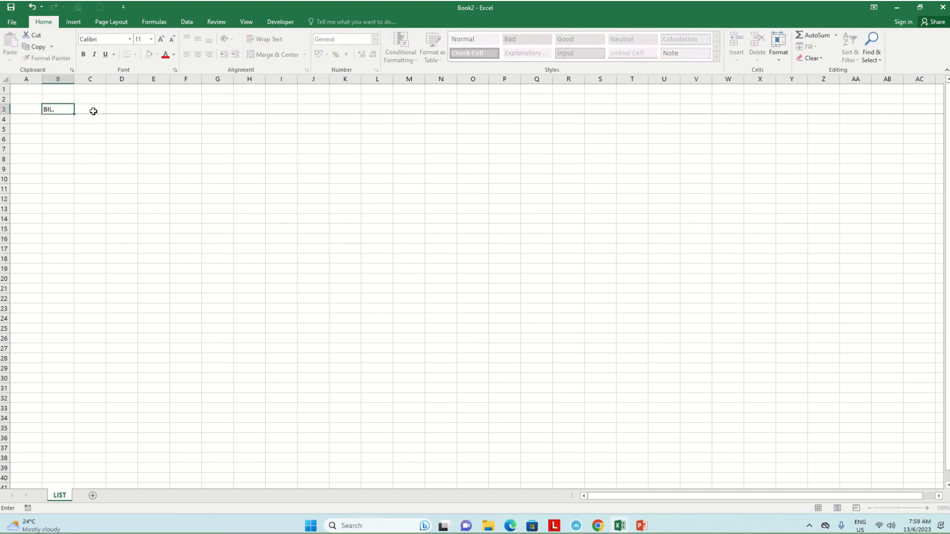
{"action": "left_click", "coordinate": [92, 109]}
Step: Enter SENARAI KEMASUKAN in C3 and widen column C to fit it
{"action": "type", "text": "SENA"}
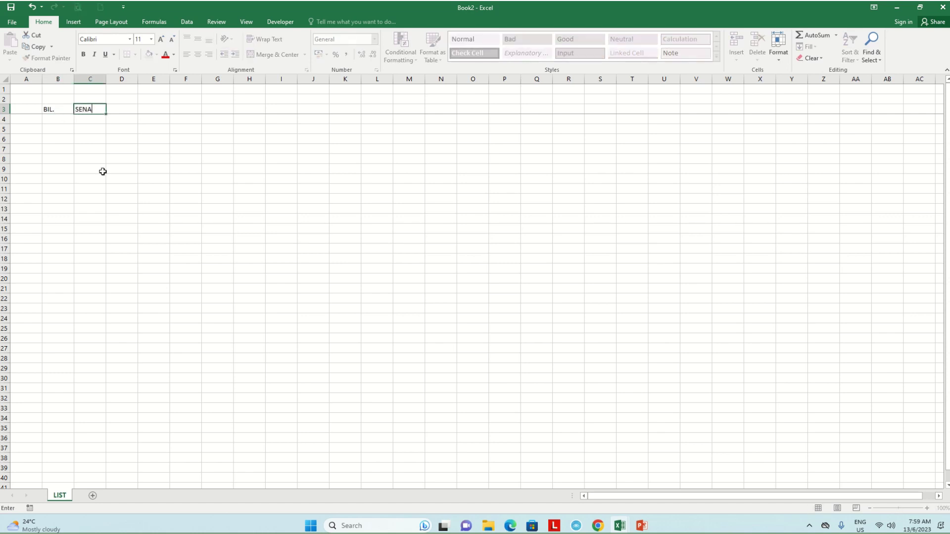
{"action": "type", "text": "RAI KE"}
{"action": "type", "text": "MASUKAN"}
{"action": "left_click", "coordinate": [130, 176]}
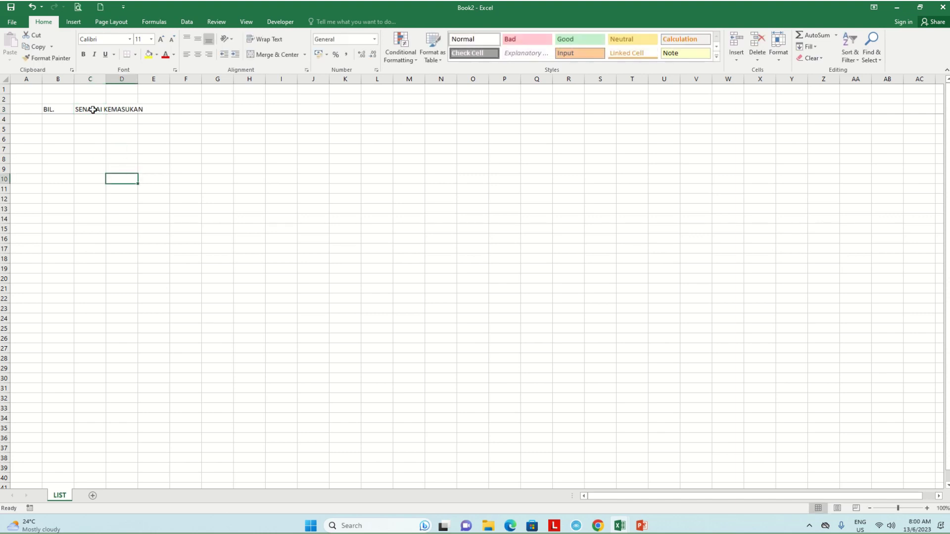
{"action": "left_click_drag", "start_coordinate": [103, 79], "coordinate": [163, 80]}
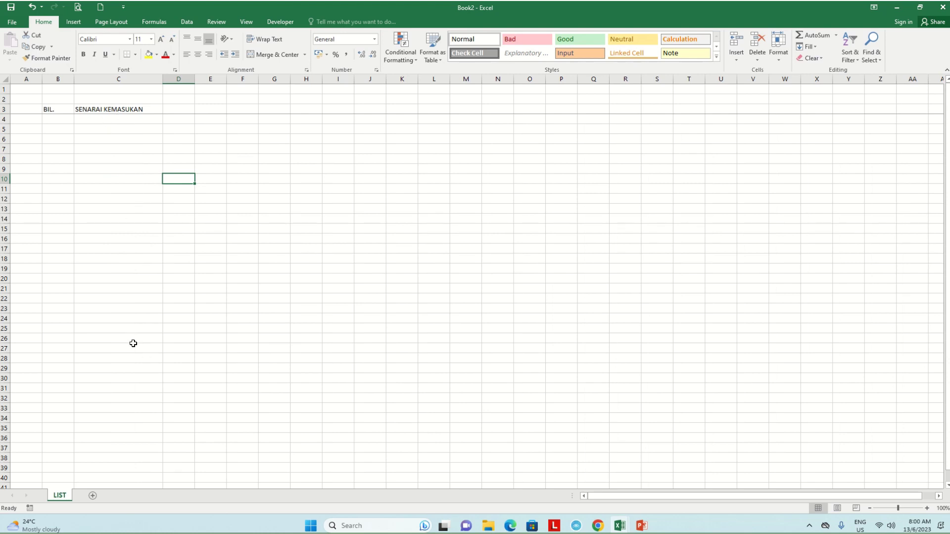
Step: Number the BIL. column 1, 2, 3 and fill the series down to 30
{"action": "left_click", "coordinate": [67, 122]}
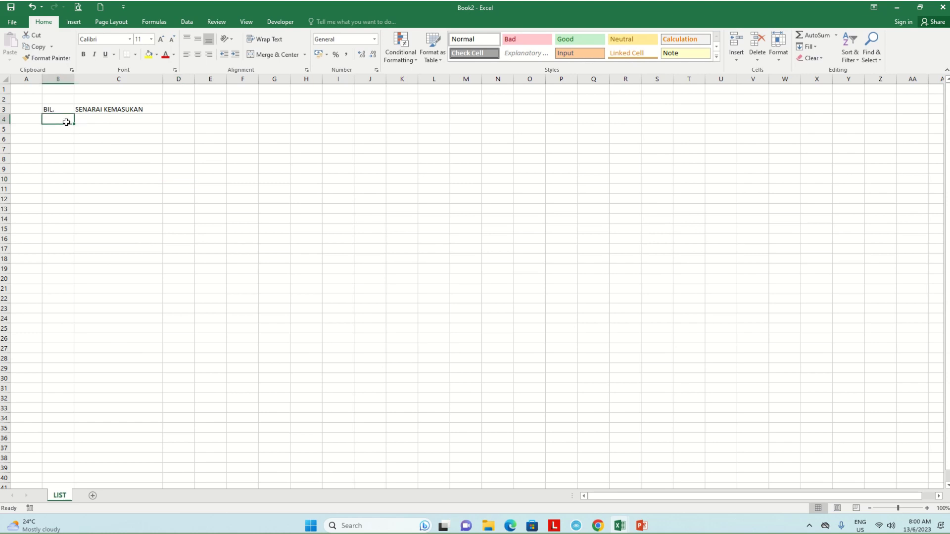
{"action": "type", "text": "1"}
{"action": "key", "text": "Return"}
{"action": "type", "text": "2"}
{"action": "key", "text": "Return"}
{"action": "type", "text": "3"}
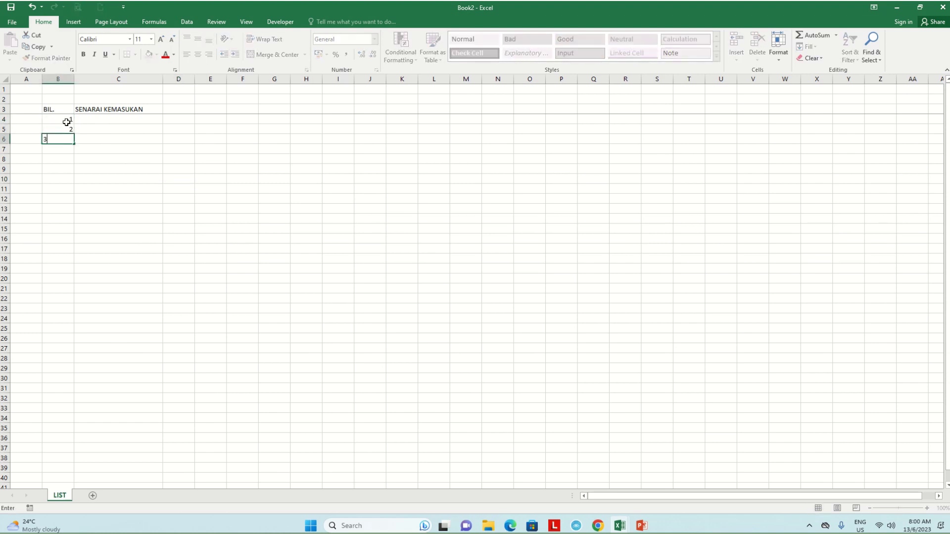
{"action": "key", "text": "Return"}
{"action": "mouse_move", "coordinate": [57, 118]}
{"action": "left_mouse_down"}
{"action": "mouse_move", "coordinate": [75, 144]}
{"action": "mouse_move", "coordinate": [73, 409]}
{"action": "left_mouse_up"}
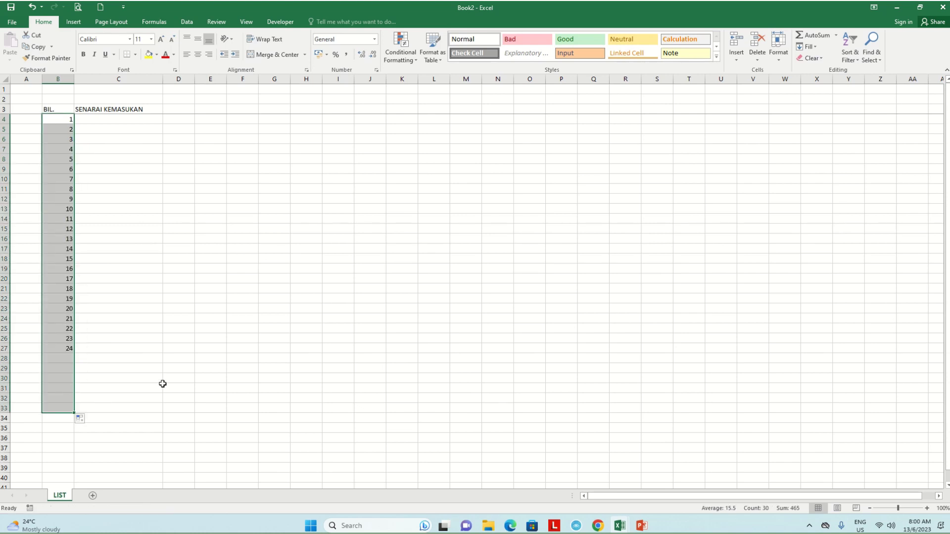
Step: Centre all sheet text vertically and horizontally and apply the Arial Narrow font
{"action": "left_click", "coordinate": [5, 78]}
{"action": "left_click", "coordinate": [197, 39]}
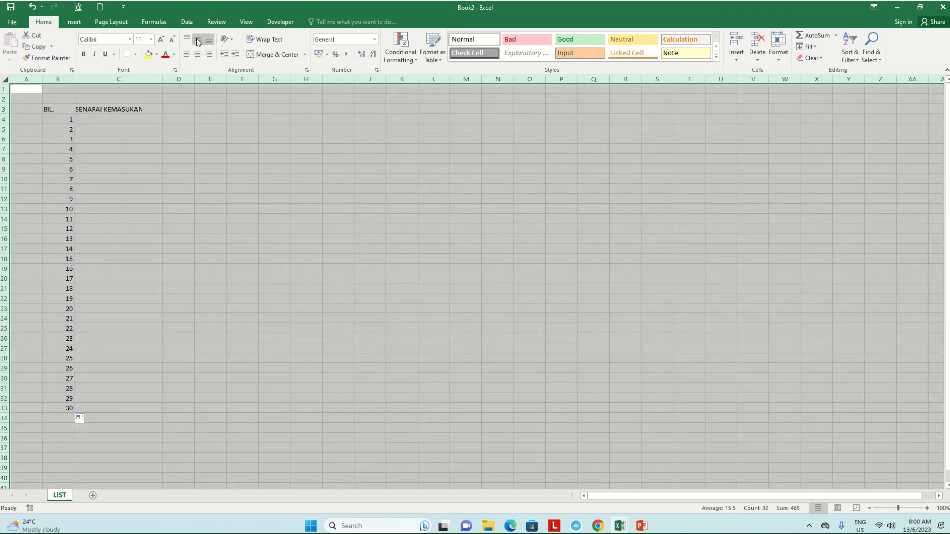
{"action": "left_click", "coordinate": [197, 55]}
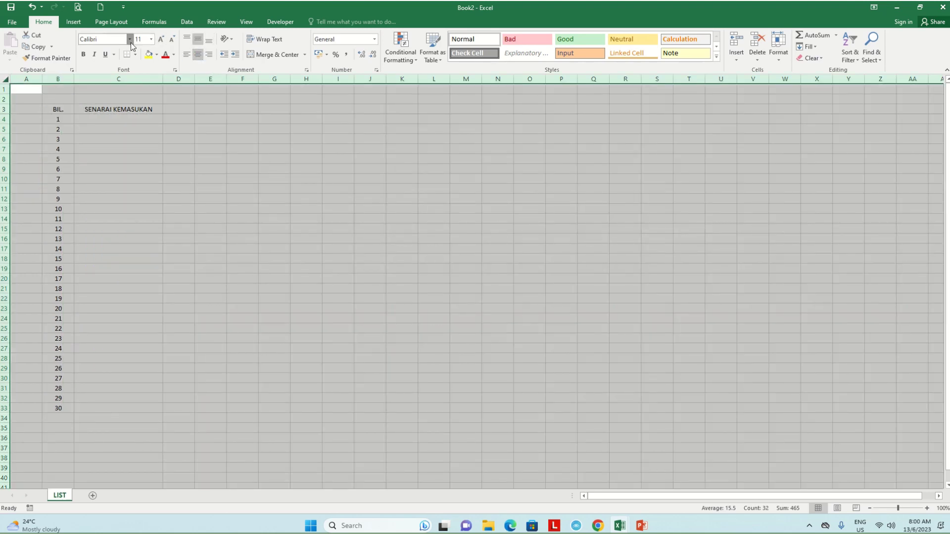
{"action": "left_click", "coordinate": [129, 39]}
{"action": "left_click", "coordinate": [117, 145]}
{"action": "left_click", "coordinate": [230, 252]}
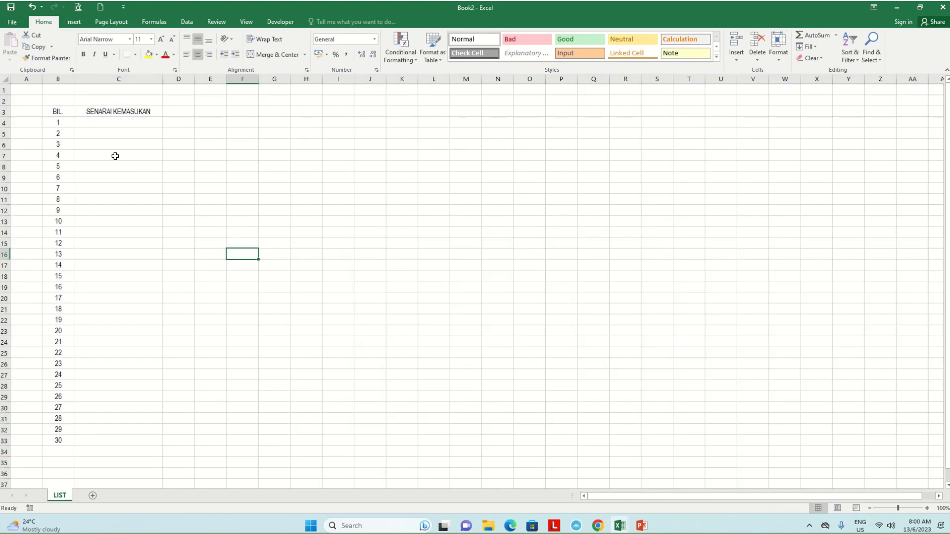
Step: Make header row 3 bold
{"action": "left_click", "coordinate": [5, 112]}
{"action": "left_click", "coordinate": [83, 55]}
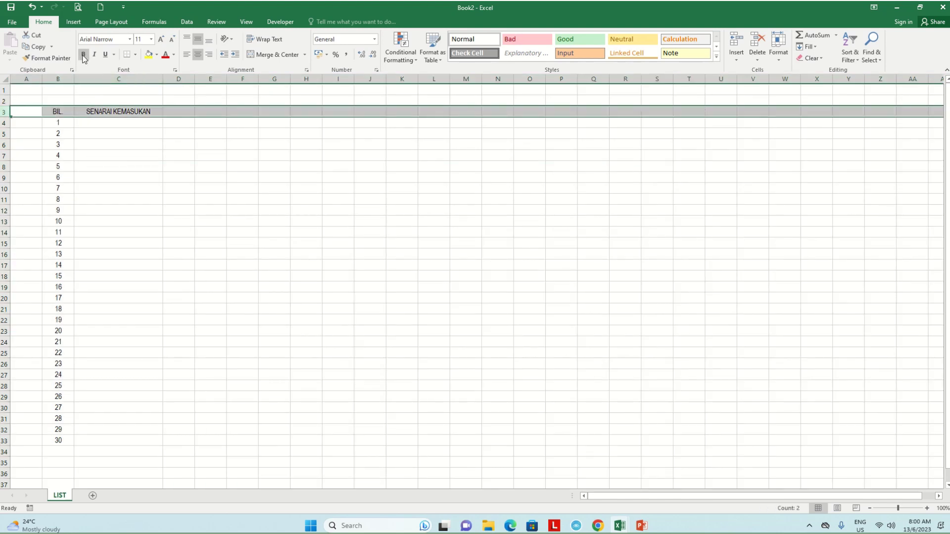
{"action": "left_click_drag", "start_coordinate": [121, 152], "coordinate": [211, 184]}
{"action": "left_click", "coordinate": [212, 184]}
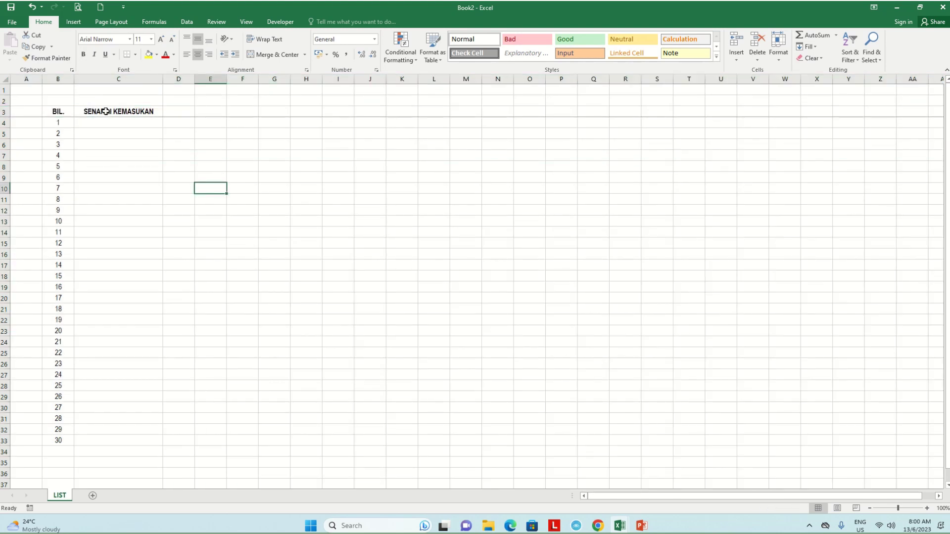
{"action": "left_click", "coordinate": [138, 128]}
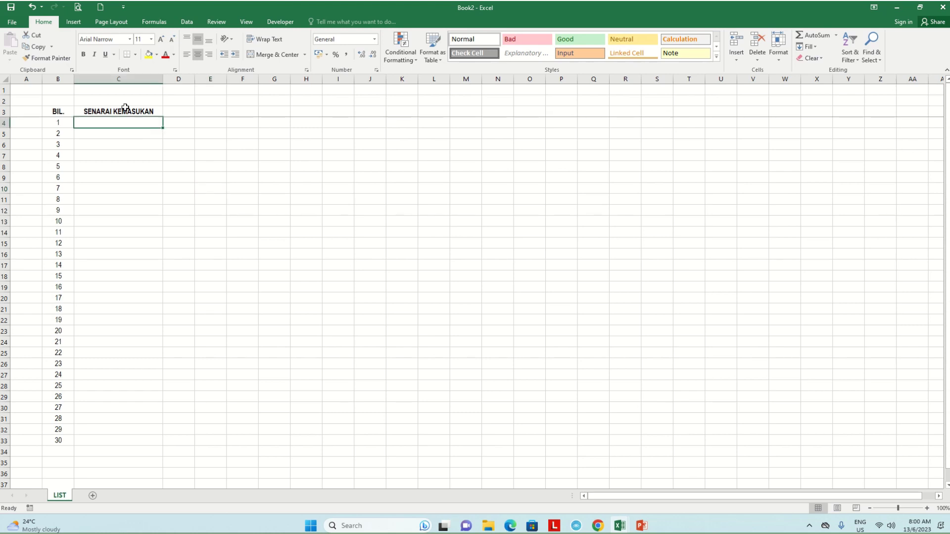
Step: Turn on the formula bar and edit C3 from SENARAI KEMASUKAN to SESI KEMASUKAN
{"action": "left_click", "coordinate": [130, 112]}
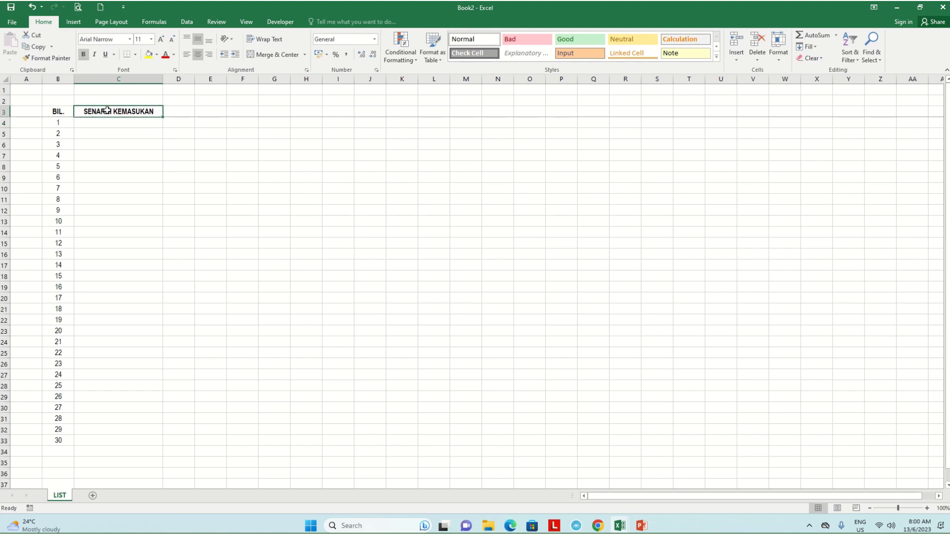
{"action": "left_click", "coordinate": [253, 25]}
{"action": "left_click", "coordinate": [174, 41]}
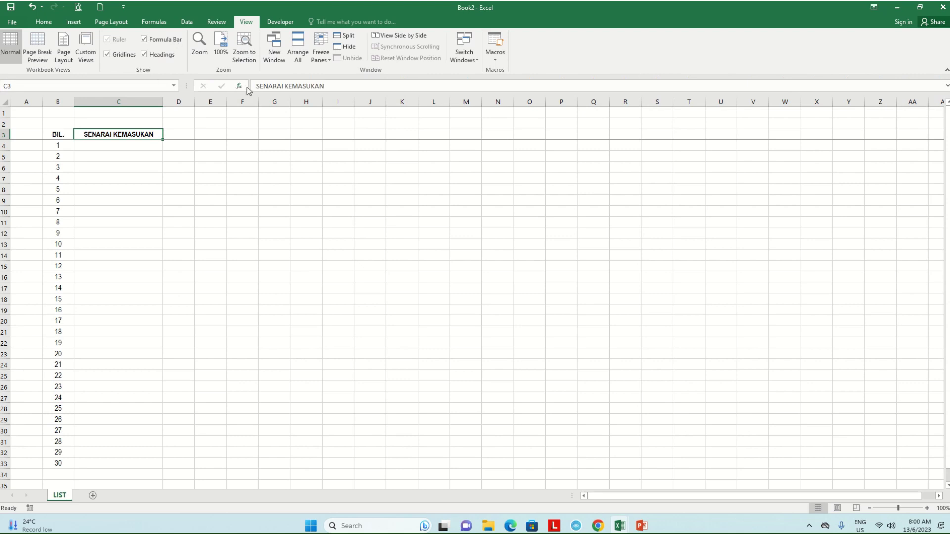
{"action": "left_click", "coordinate": [284, 86]}
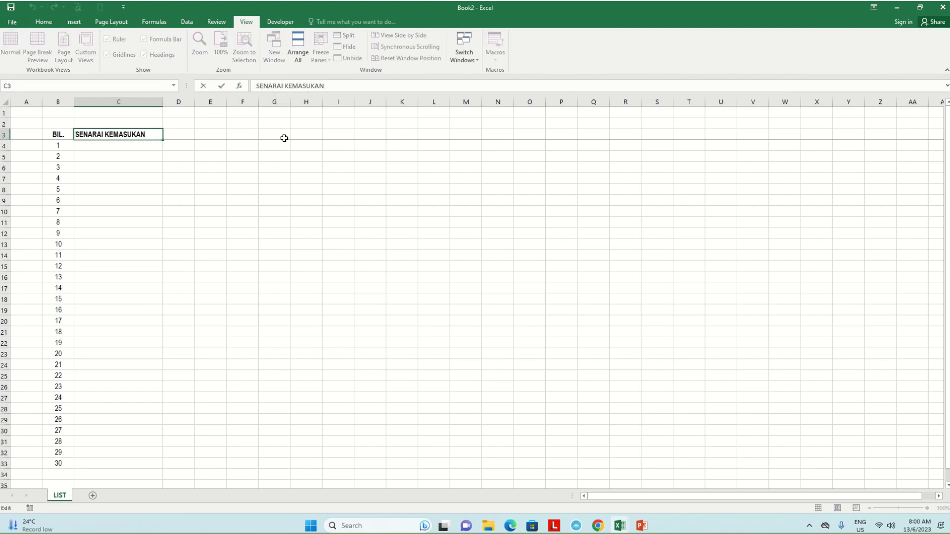
{"action": "key", "text": "BackSpace"}
{"action": "key", "text": "BackSpace"}
{"action": "key", "text": "BackSpace"}
{"action": "key", "text": "BackSpace"}
{"action": "key", "text": "BackSpace"}
{"action": "key", "text": "BackSpace"}
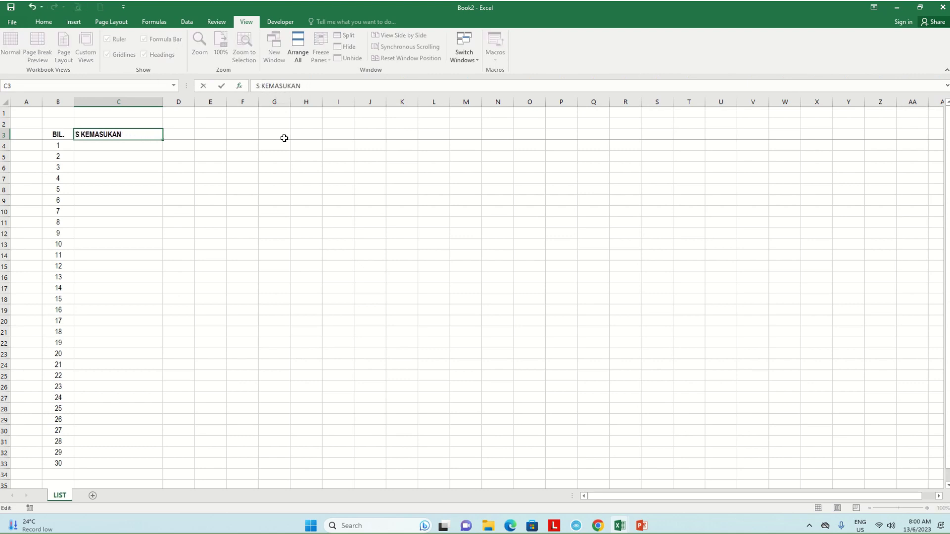
{"action": "type", "text": "ESI"}
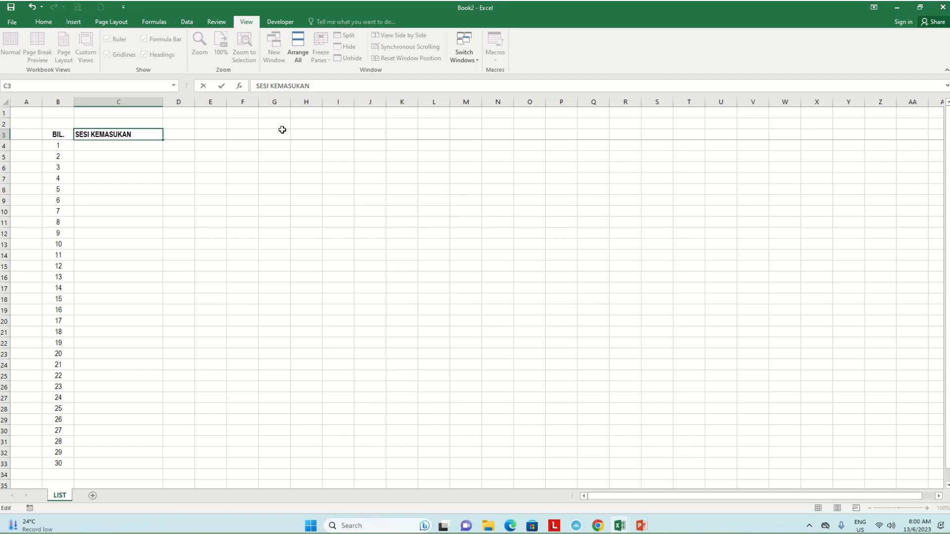
{"action": "left_click", "coordinate": [308, 201]}
Step: Enter JANUARI 2023 in C4 and JUN 2023 in C5, re-entering C5 after date conversion
{"action": "left_click", "coordinate": [114, 154]}
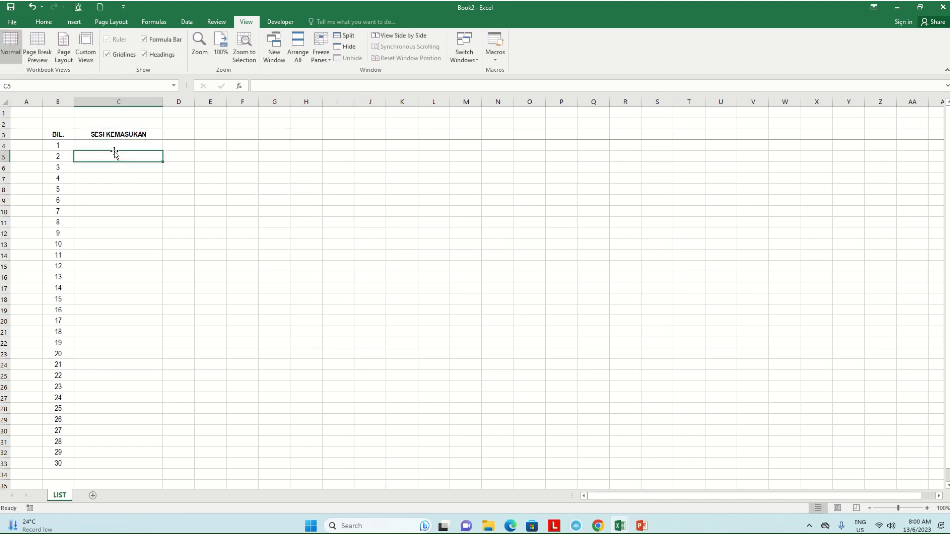
{"action": "left_click", "coordinate": [117, 147]}
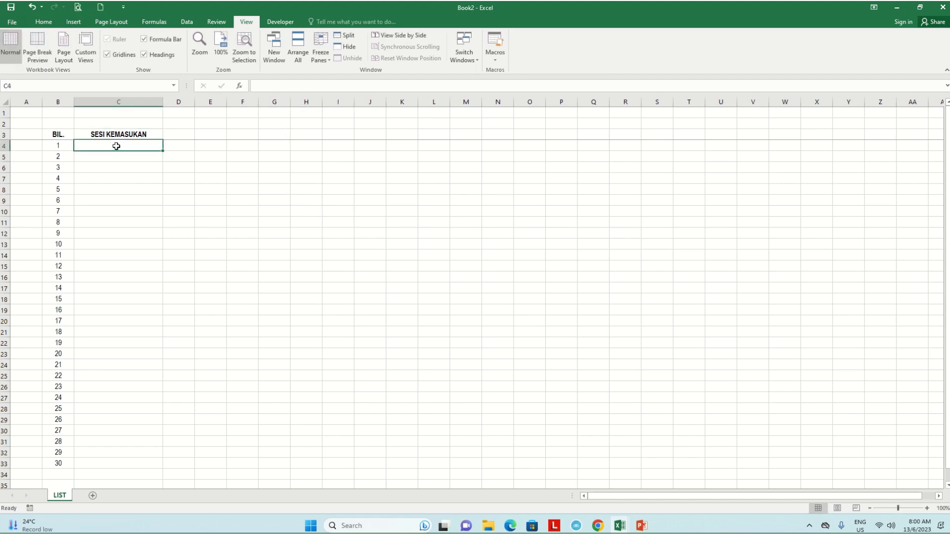
{"action": "type", "text": "JANUAR"}
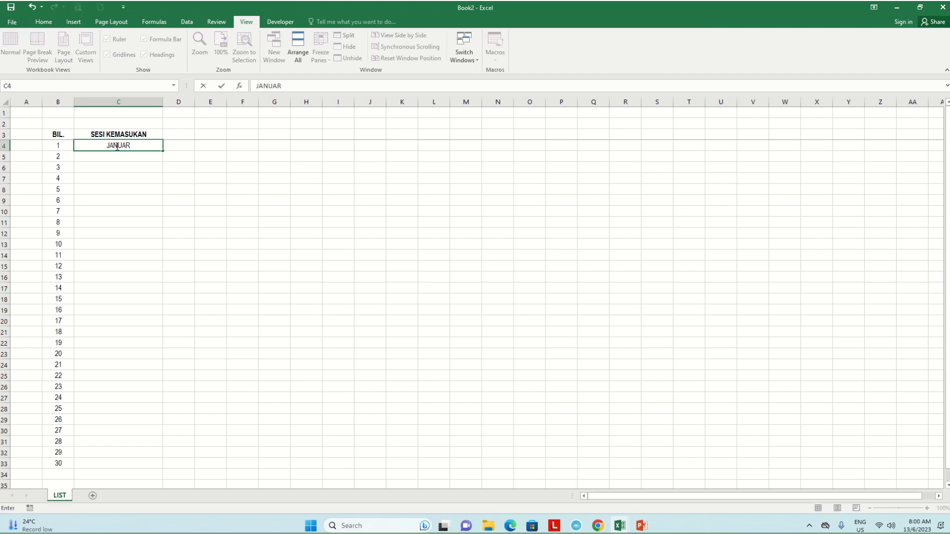
{"action": "type", "text": "I 202"}
{"action": "type", "text": "3"}
{"action": "key", "text": "Return"}
{"action": "type", "text": "JUN"}
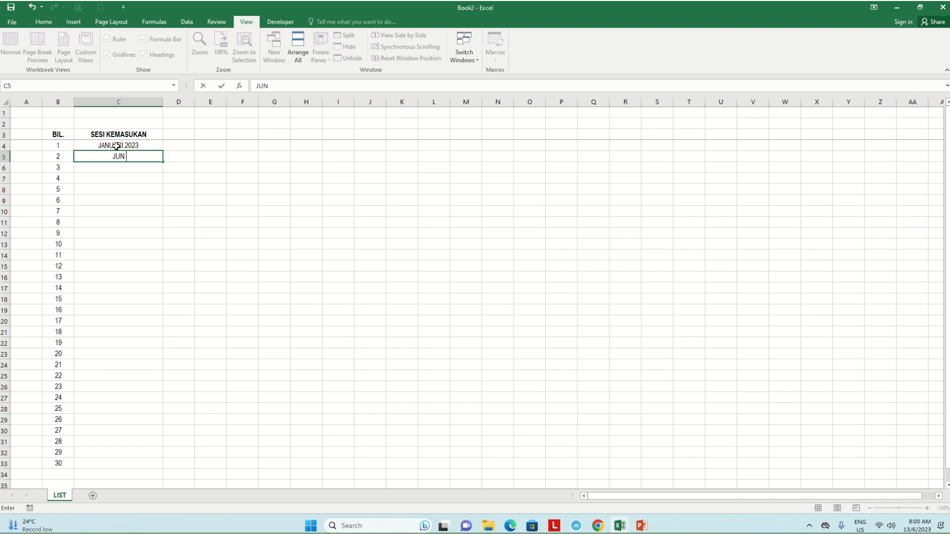
{"action": "type", "text": " 2023"}
{"action": "key", "text": "Return"}
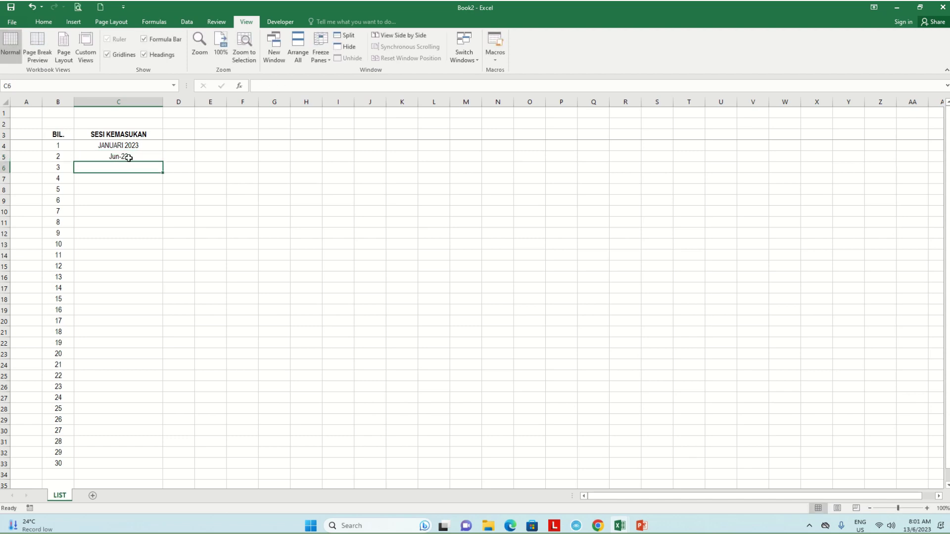
{"action": "left_click", "coordinate": [126, 156]}
{"action": "type", "text": "JUN"}
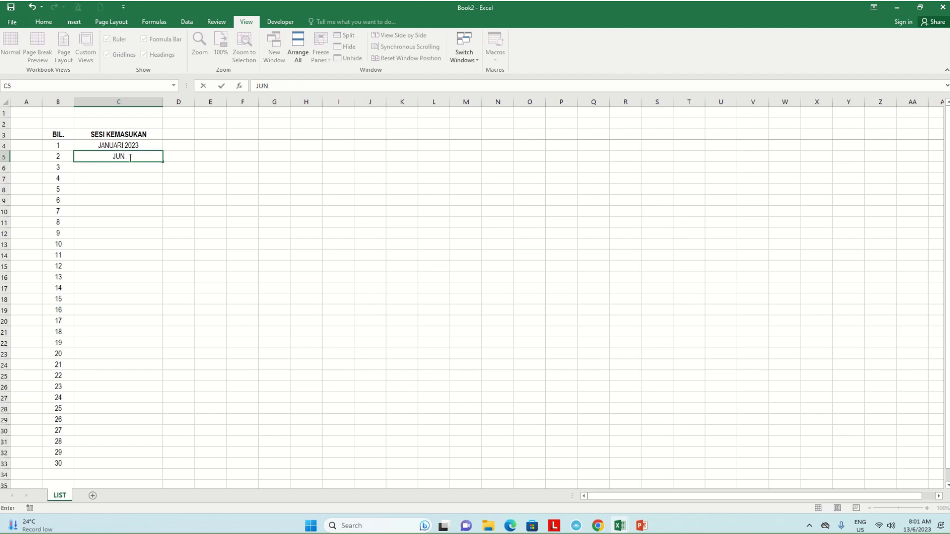
{"action": "type", "text": " 2023"}
{"action": "key", "text": "Return"}
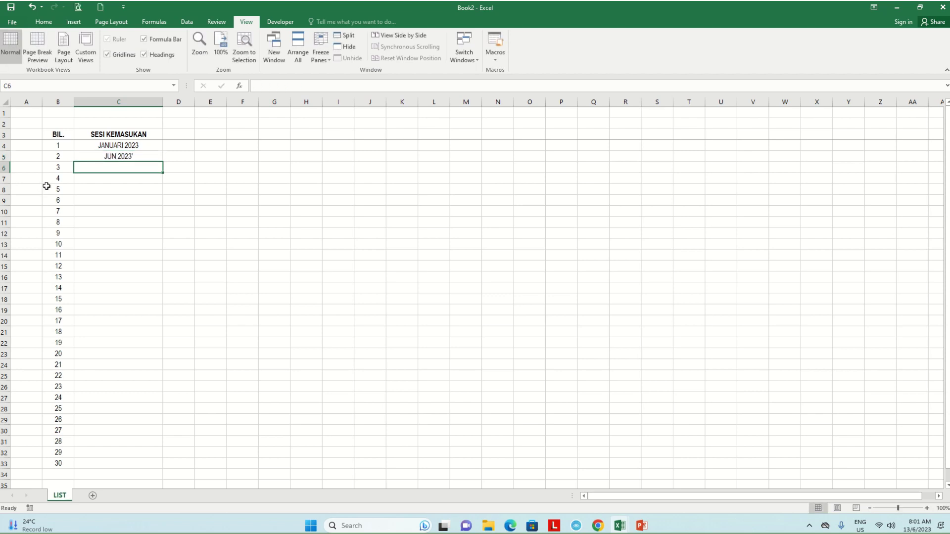
Step: Enter JANUARI 2024 in C6 and JUN 2024 in C7
{"action": "type", "text": "JANURA"}
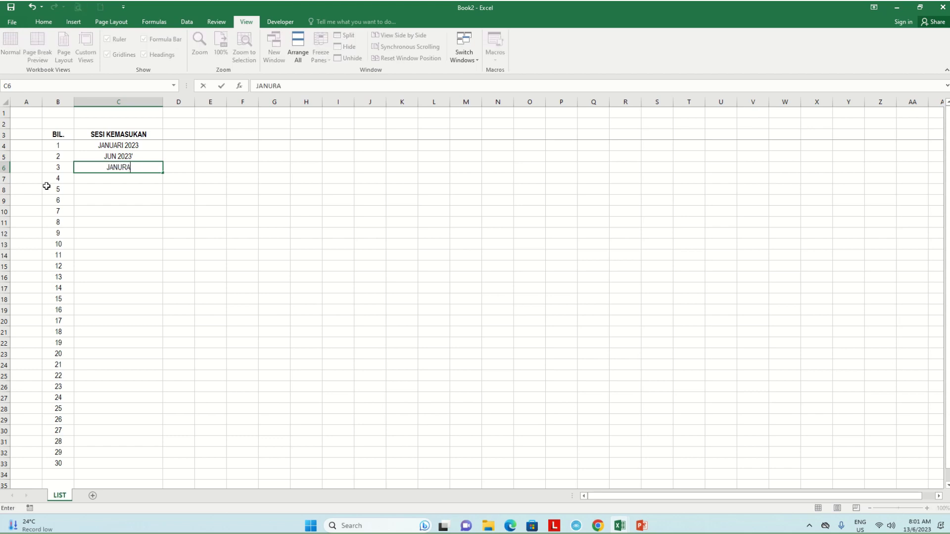
{"action": "key", "text": "BackSpace"}
{"action": "key", "text": "BackSpace"}
{"action": "type", "text": "ARI 202"}
{"action": "type", "text": "4"}
{"action": "key", "text": "Return"}
{"action": "type", "text": "JU"}
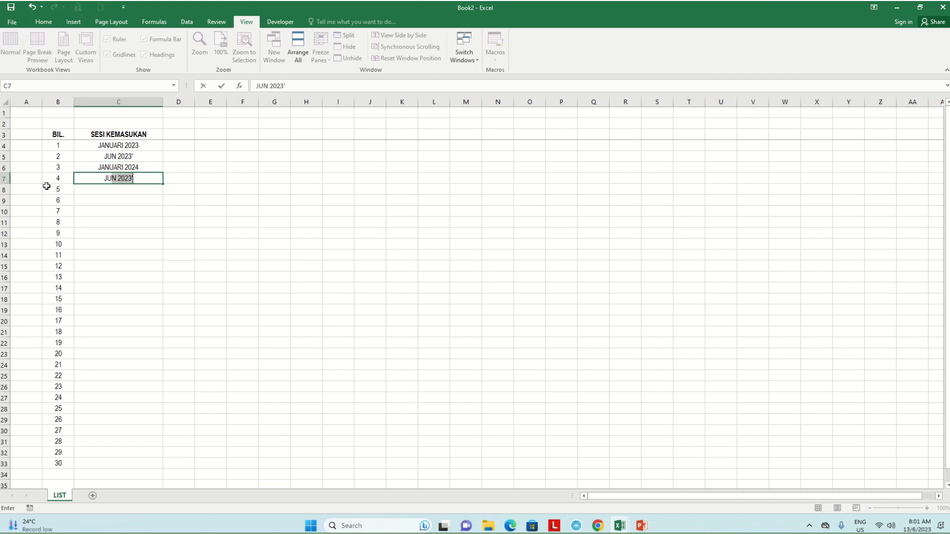
{"action": "type", "text": "N N"}
{"action": "key", "text": "BackSpace"}
{"action": "type", "text": "2"}
{"action": "type", "text": "4"}
{"action": "key", "text": "Return"}
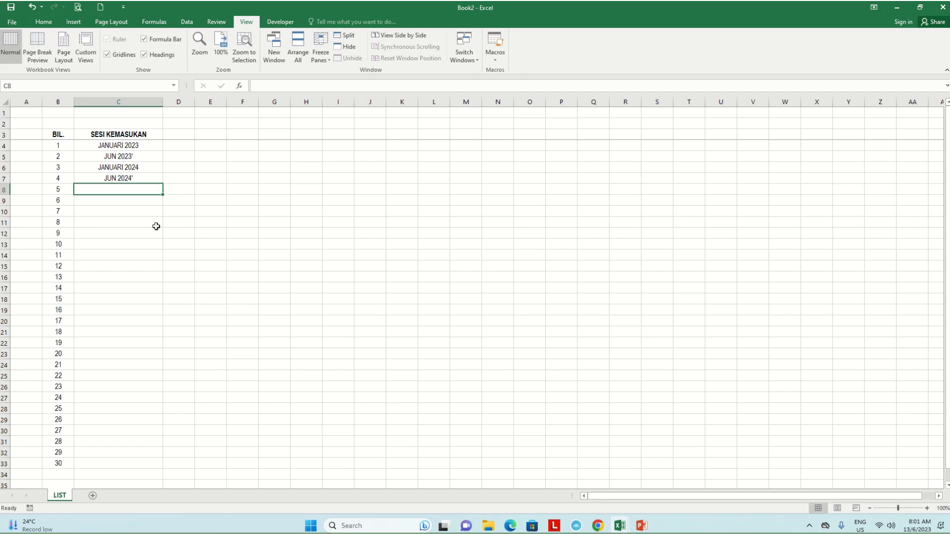
{"action": "scroll", "coordinate": [156, 226], "scroll_direction": "down", "scroll_amount": 2}
{"action": "scroll", "coordinate": [155, 225], "scroll_direction": "up", "scroll_amount": 2}
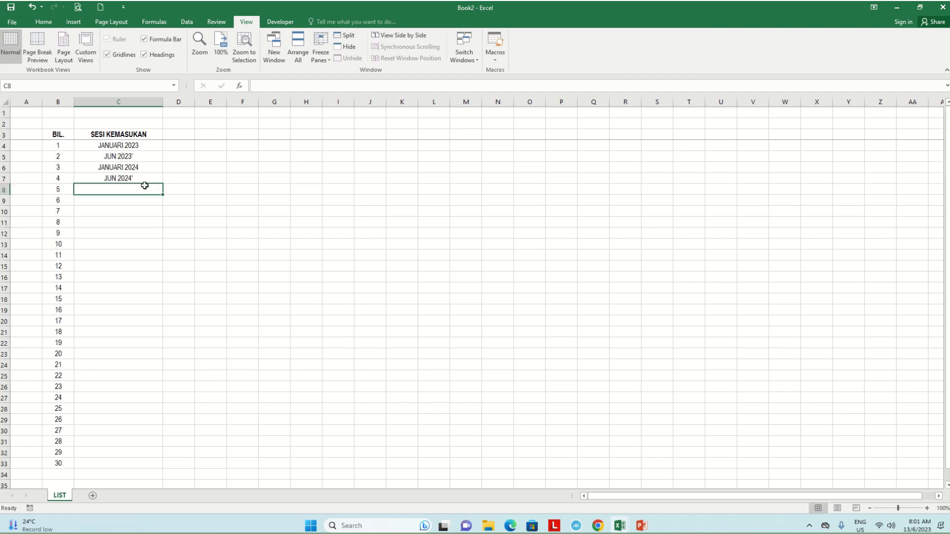
{"action": "left_click", "coordinate": [130, 144]}
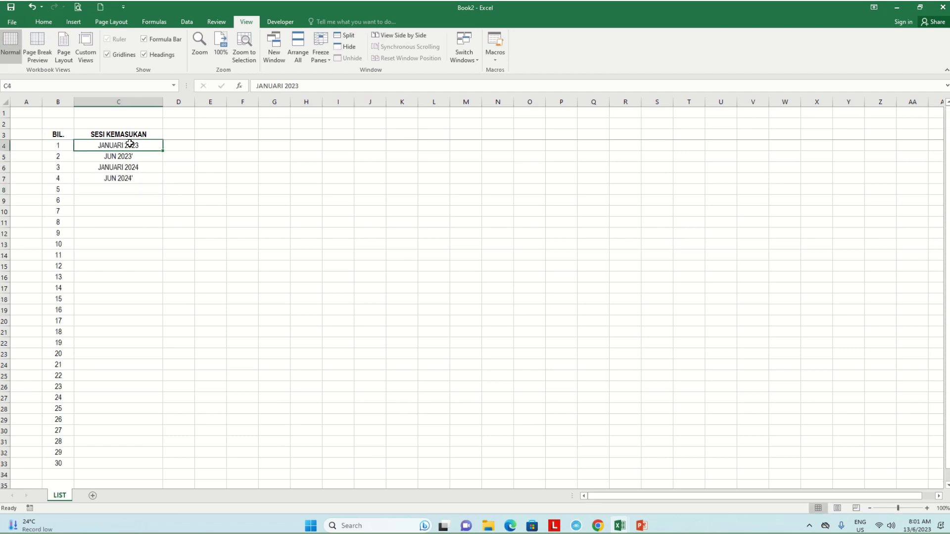
Step: Name the range C4:C33 SESI_KEMASUKAN via the Name Box
{"action": "left_click_drag", "start_coordinate": [130, 144], "coordinate": [151, 462]}
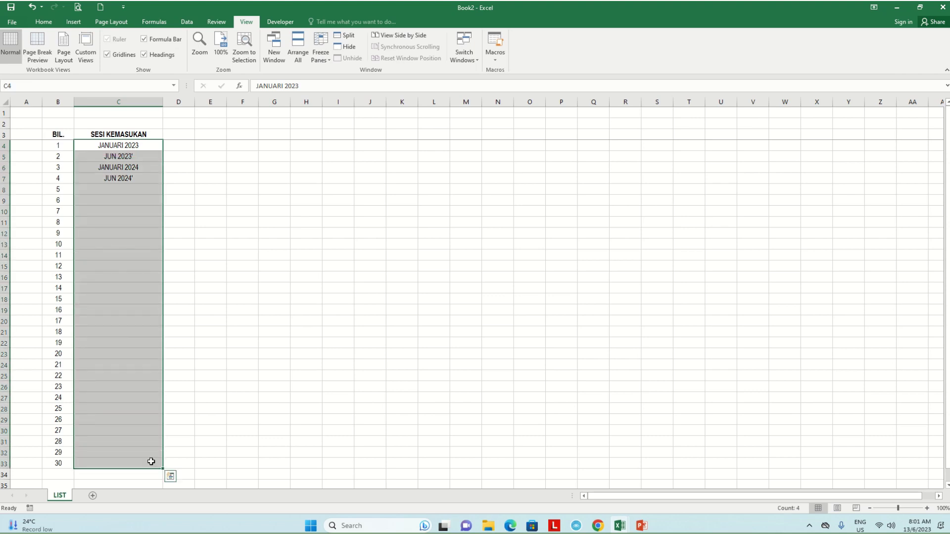
{"action": "left_click", "coordinate": [43, 87]}
{"action": "type", "text": "SI_KEM"}
{"action": "type", "text": "ASUKAN"}
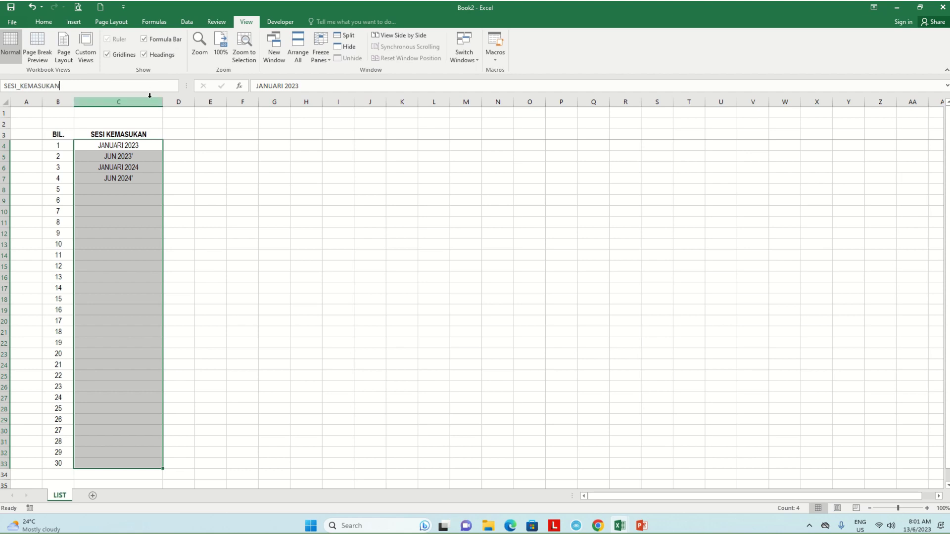
{"action": "key", "text": "Return"}
Step: Verify SESI_KEMASUKAN by selecting it from the Name Box list, then go to C8
{"action": "left_click", "coordinate": [285, 199]}
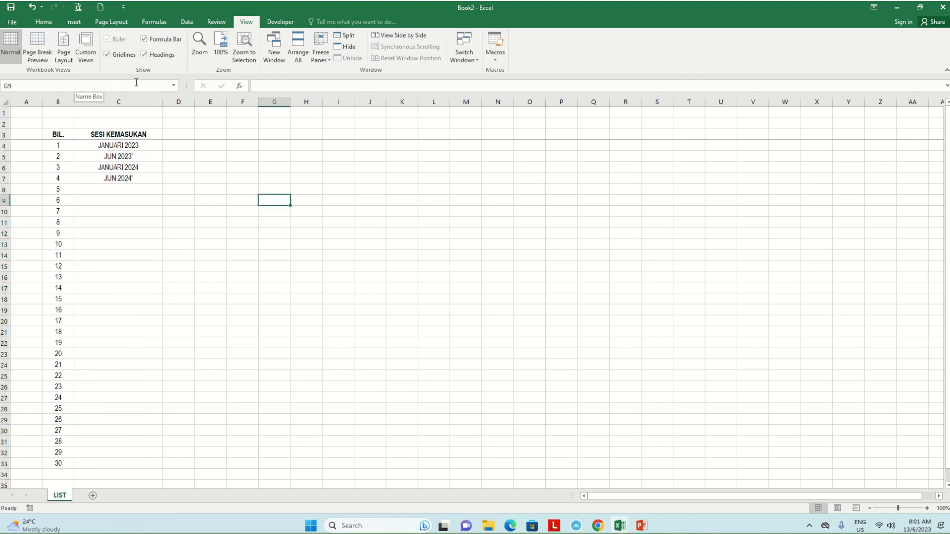
{"action": "left_click", "coordinate": [174, 89]}
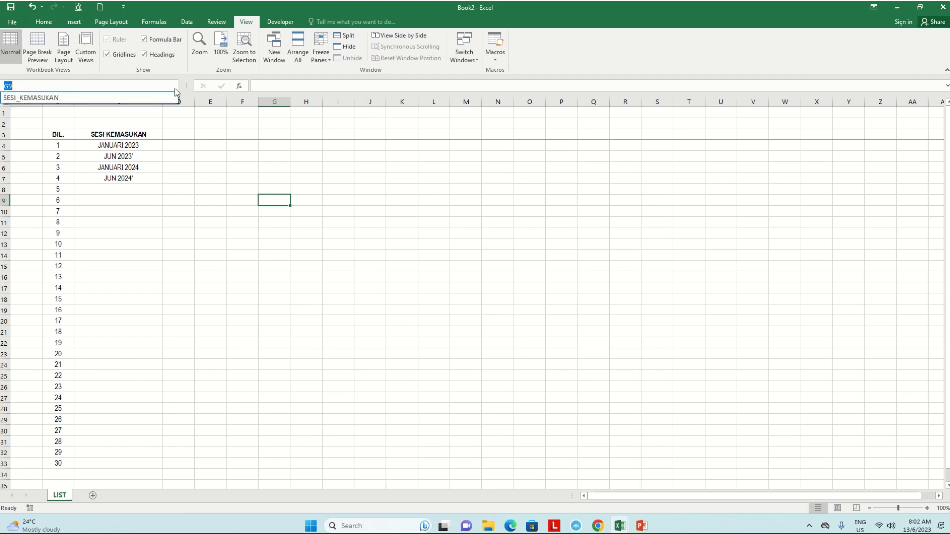
{"action": "left_click", "coordinate": [114, 98]}
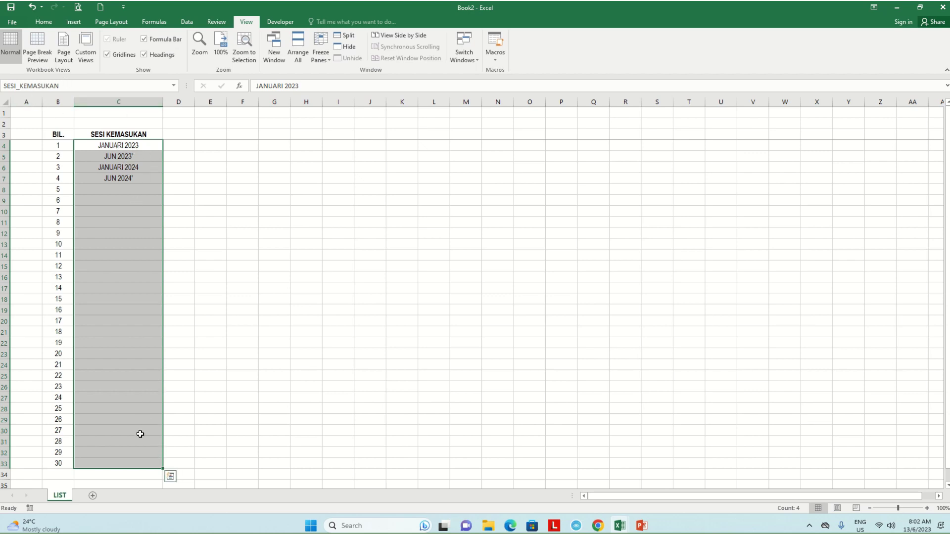
{"action": "left_click", "coordinate": [179, 155]}
{"action": "left_click", "coordinate": [173, 85]}
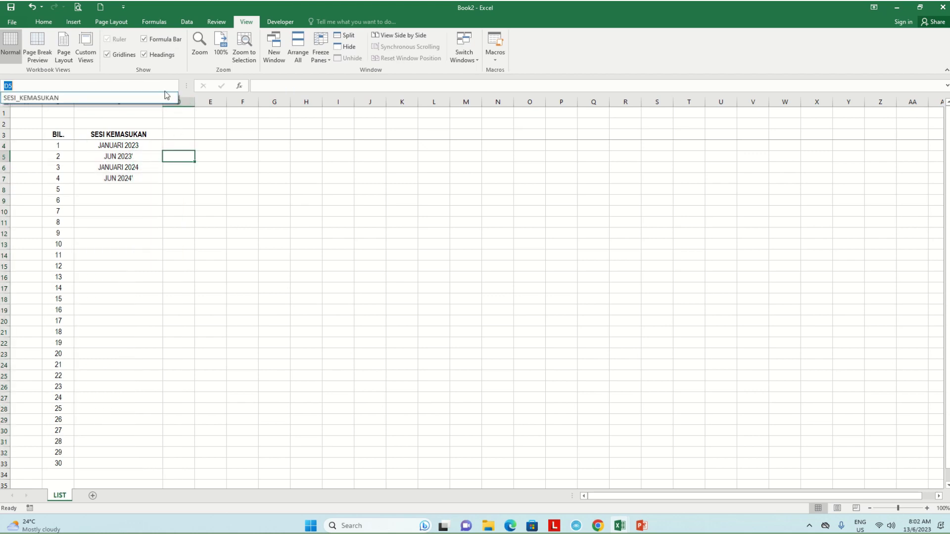
{"action": "left_click", "coordinate": [152, 98]}
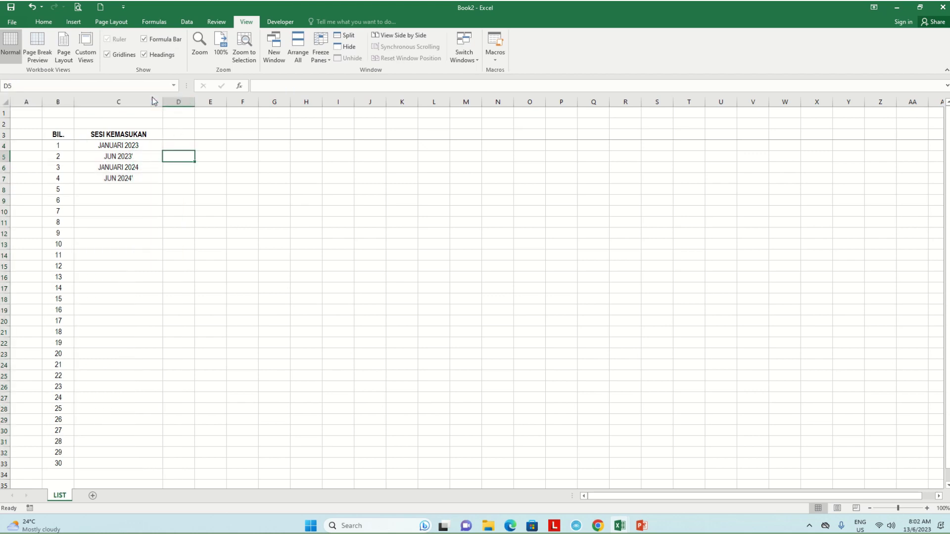
{"action": "left_click", "coordinate": [295, 299]}
{"action": "left_click", "coordinate": [130, 187]}
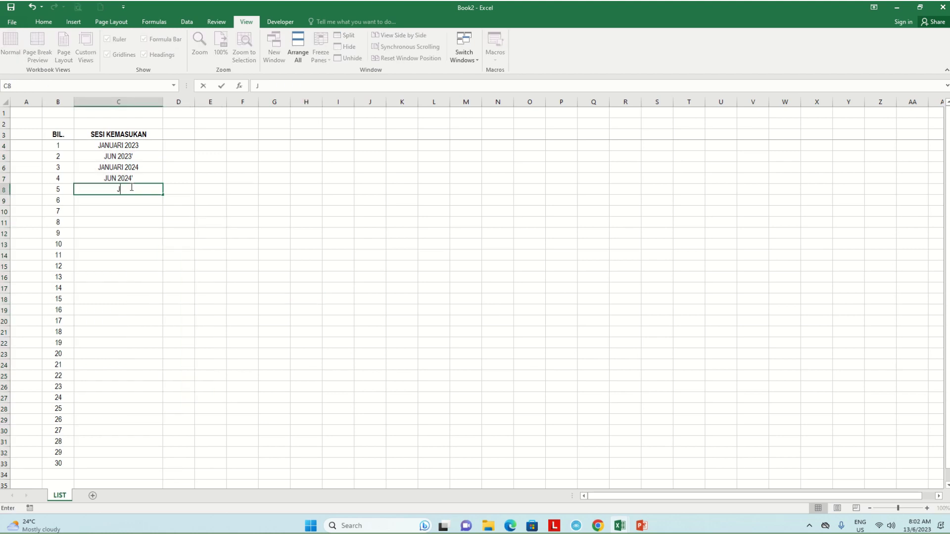
Step: Enter JANUARI 2025 in C8 and JUN 2025' in C9
{"action": "type", "text": "JANUARI"}
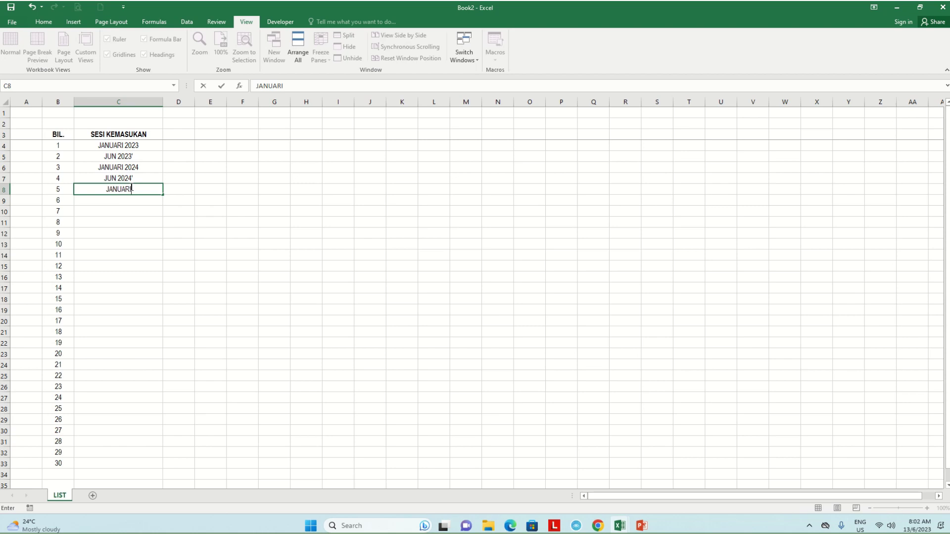
{"action": "type", "text": " 20"}
{"action": "type", "text": "25"}
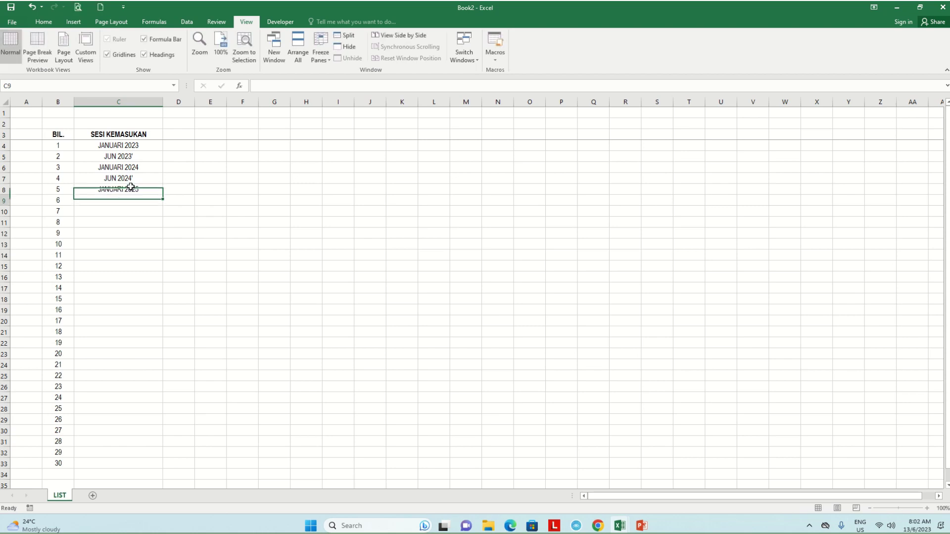
{"action": "key", "text": "Return"}
{"action": "type", "text": "JUN "}
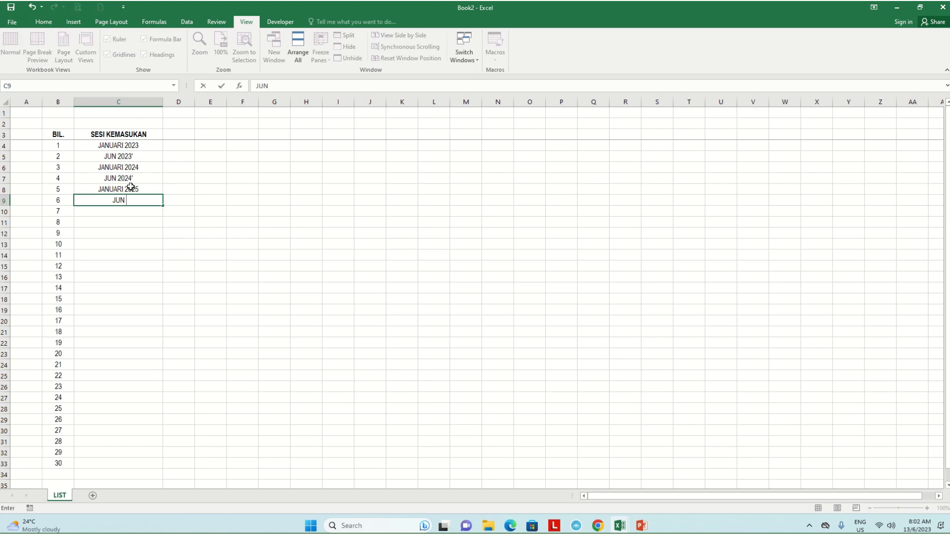
{"action": "type", "text": "2025'"}
{"action": "key", "text": "Return"}
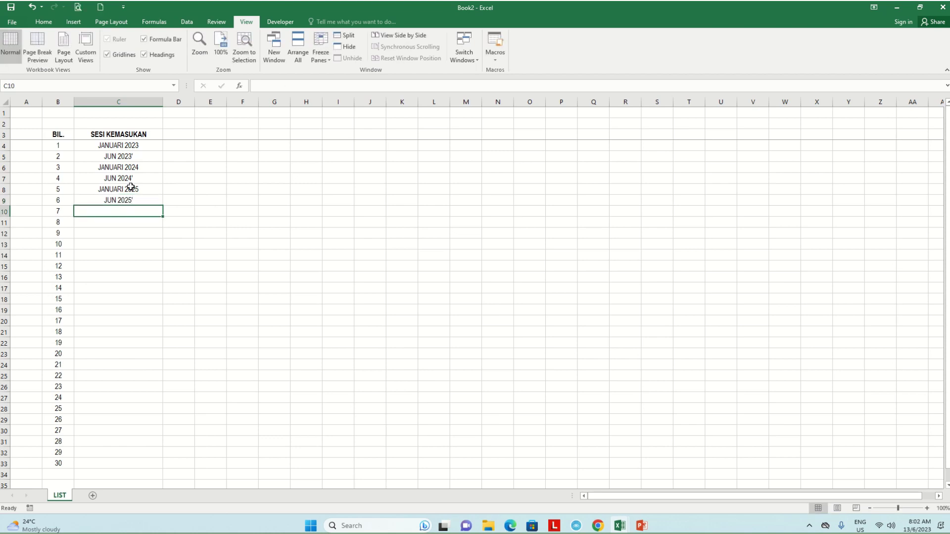
Step: Check that the SESI_KEMASUKAN range covers the new sessions via the Name Box
{"action": "left_click", "coordinate": [174, 85]}
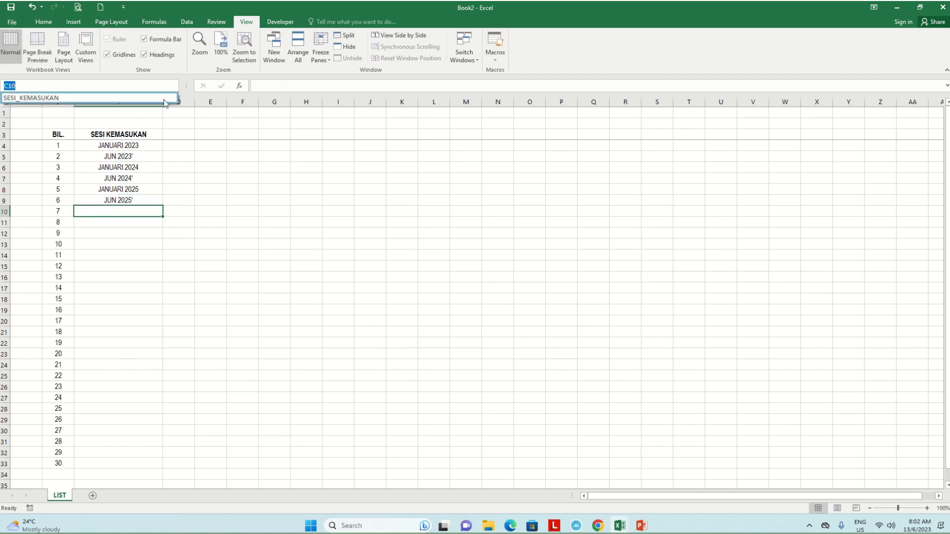
{"action": "left_click", "coordinate": [31, 98]}
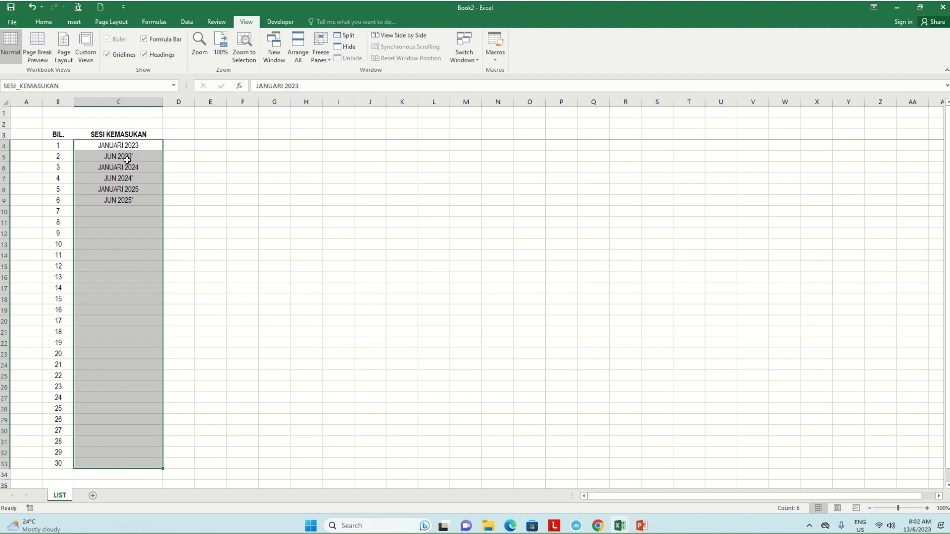
{"action": "left_click", "coordinate": [127, 473]}
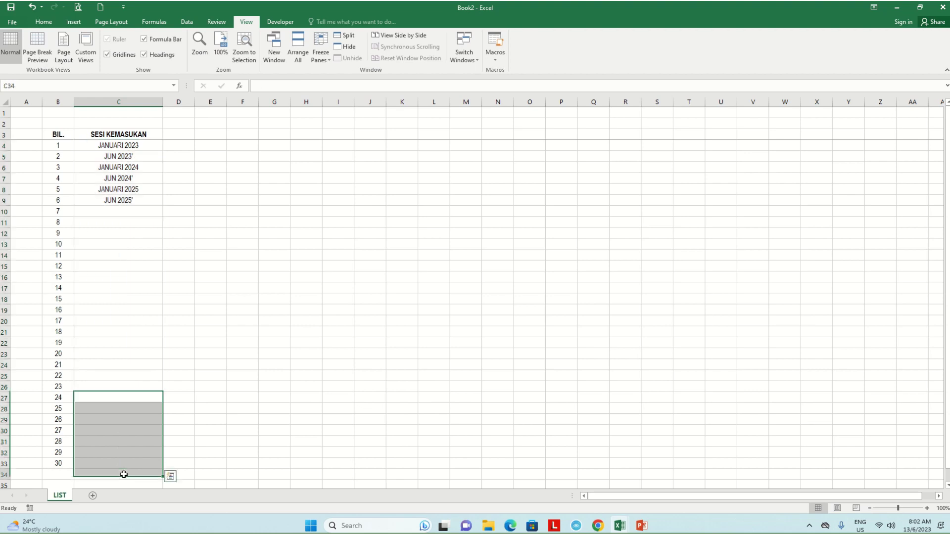
{"action": "left_click", "coordinate": [129, 486]}
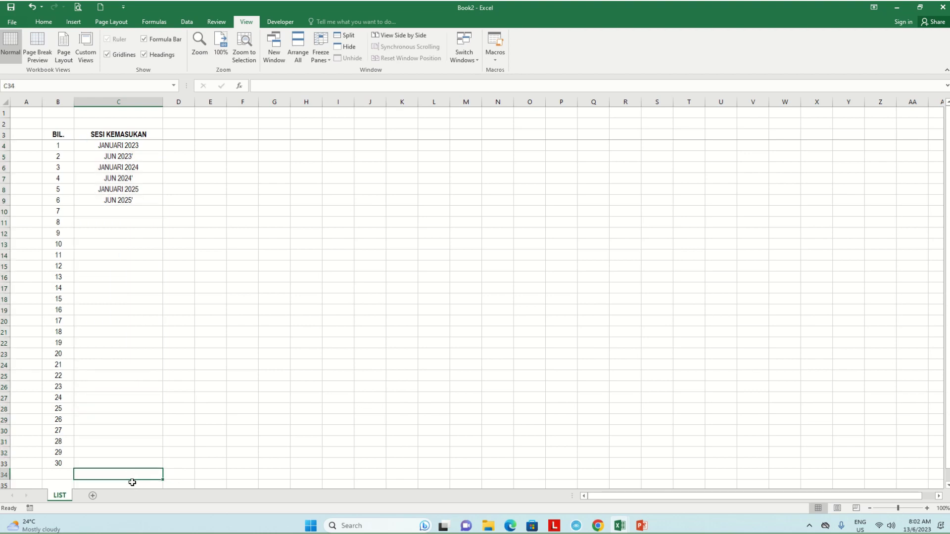
{"action": "left_click", "coordinate": [208, 375]}
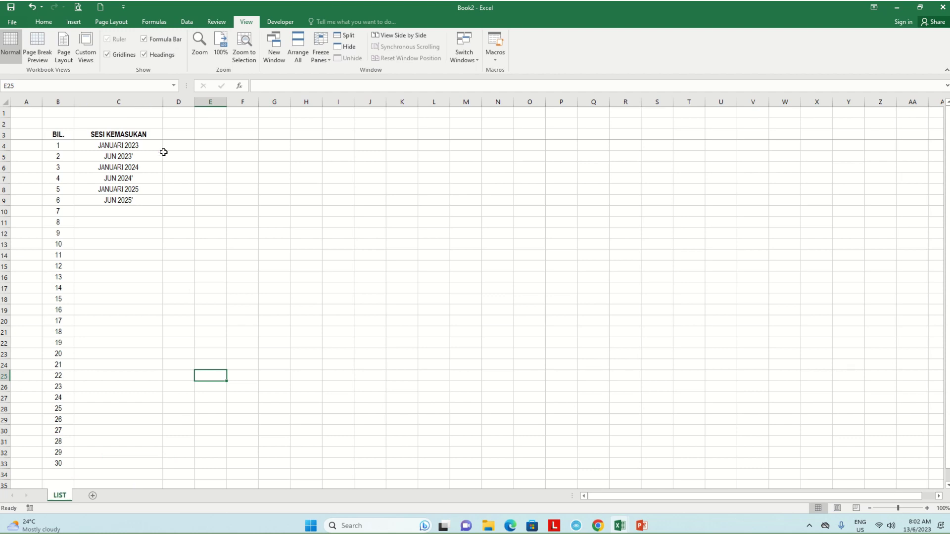
Step: Add a new sheet after LIST and rename it MAIN_MENU
{"action": "left_click", "coordinate": [93, 496]}
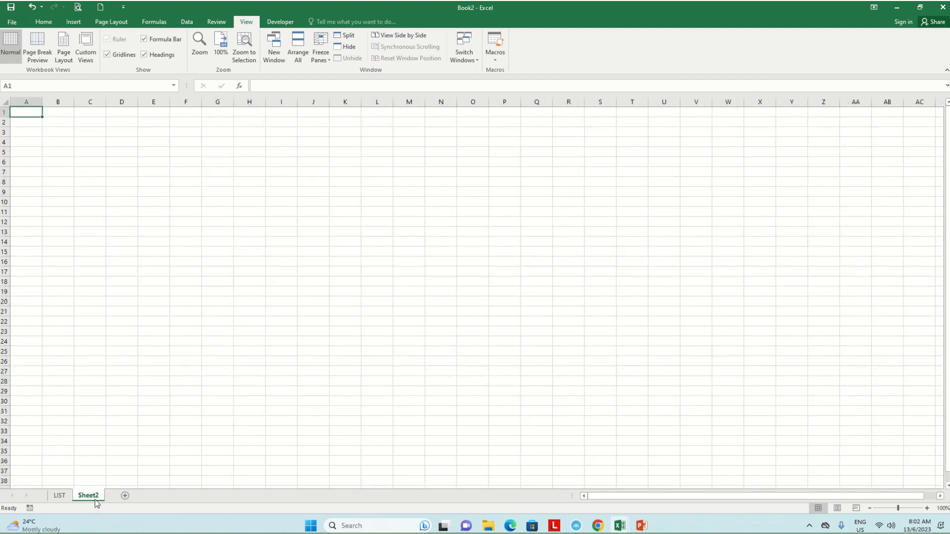
{"action": "right_click", "coordinate": [96, 503]}
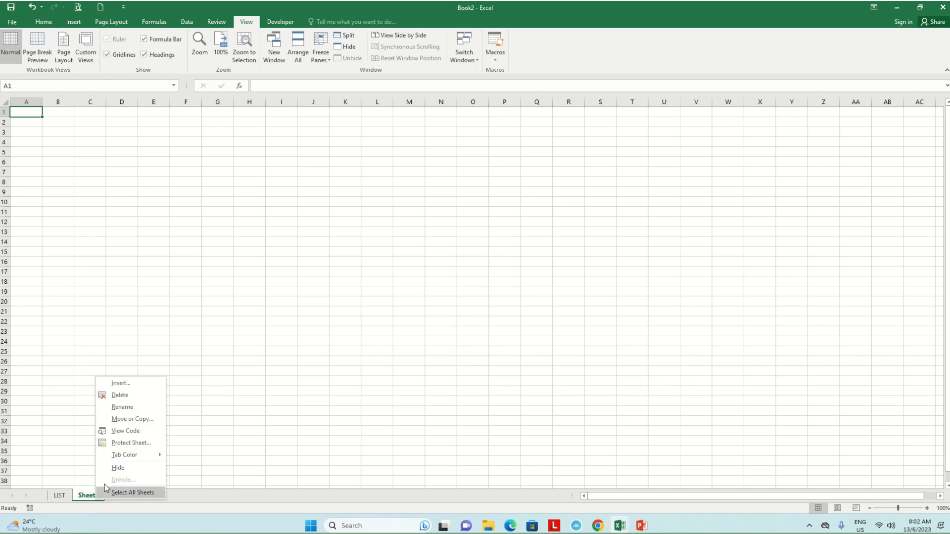
{"action": "left_click", "coordinate": [120, 409]}
{"action": "type", "text": "MAI"}
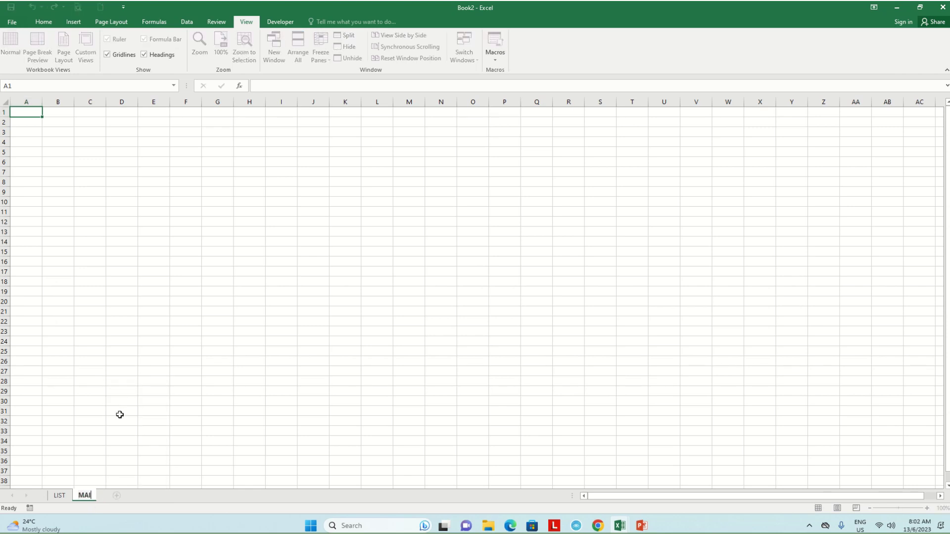
{"action": "type", "text": "N_MENU"}
{"action": "left_click", "coordinate": [161, 403]}
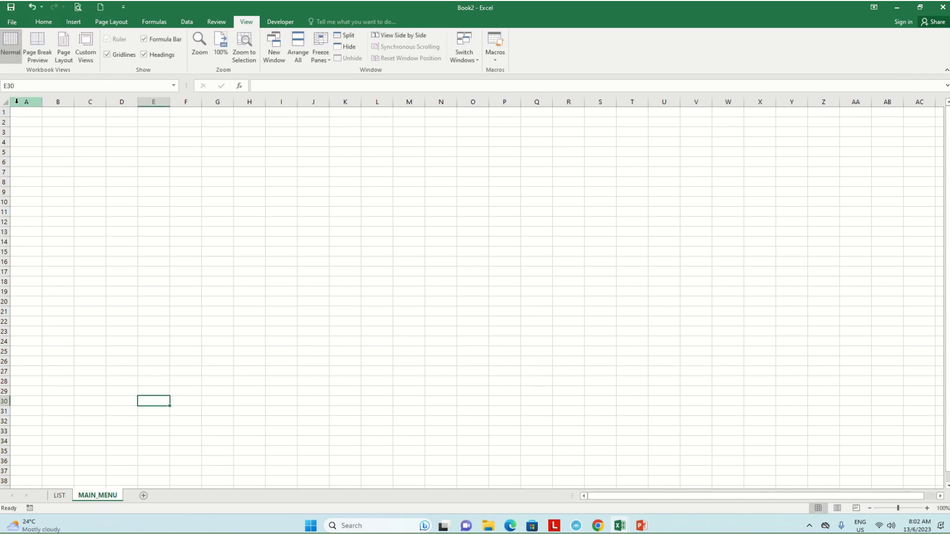
Step: Freeze the top row of MAIN_MENU and drag row 1 much taller
{"action": "left_click", "coordinate": [4, 112]}
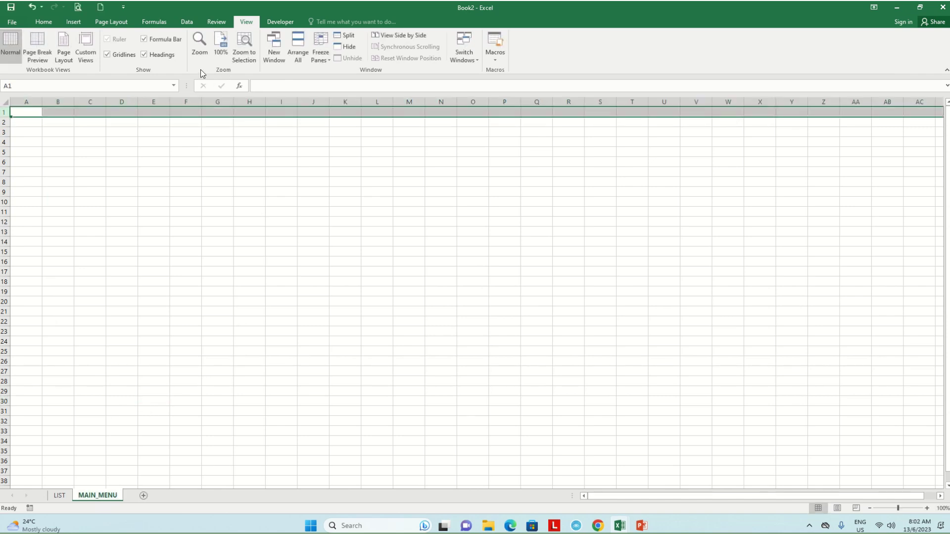
{"action": "left_click", "coordinate": [327, 43]}
{"action": "left_click", "coordinate": [358, 102]}
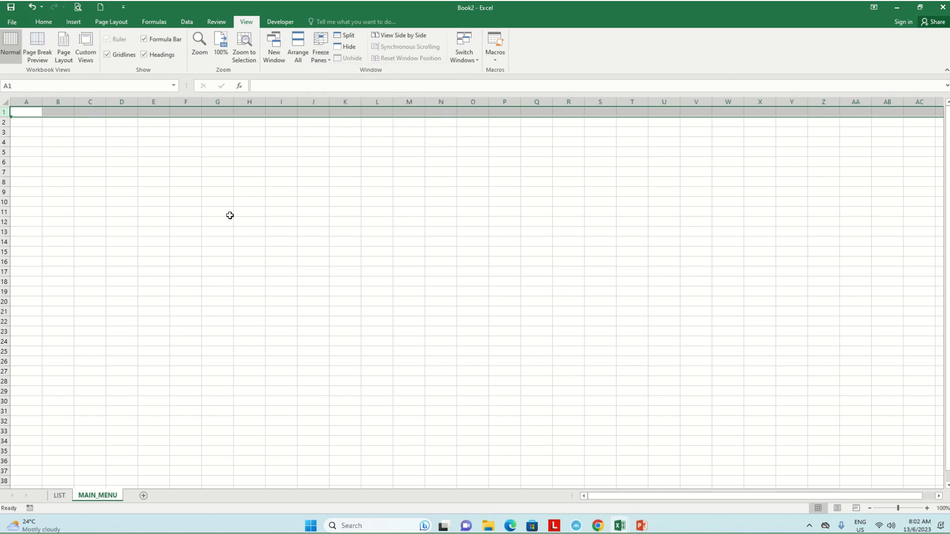
{"action": "left_click", "coordinate": [230, 215]}
{"action": "left_click_drag", "start_coordinate": [2, 117], "coordinate": [4, 147]}
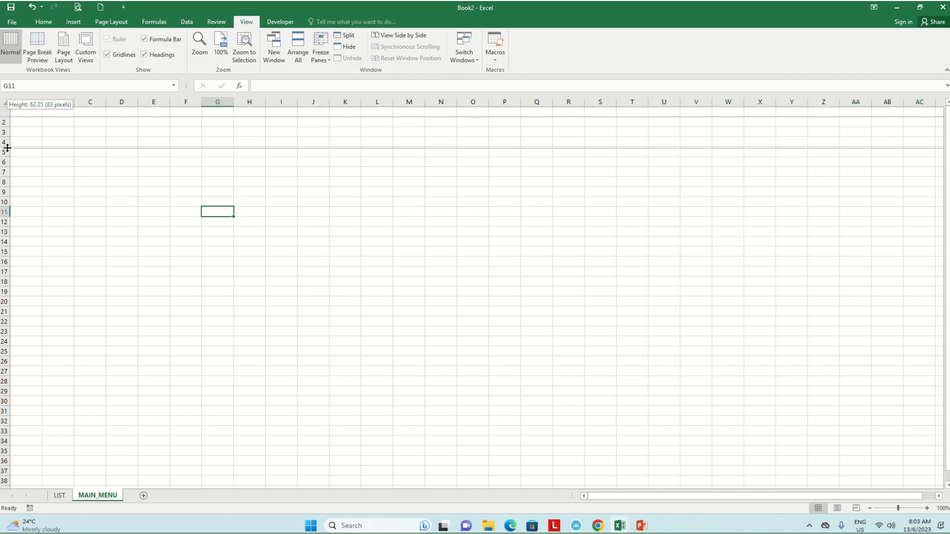
{"action": "scroll", "coordinate": [325, 269], "scroll_direction": "up", "scroll_amount": 1}
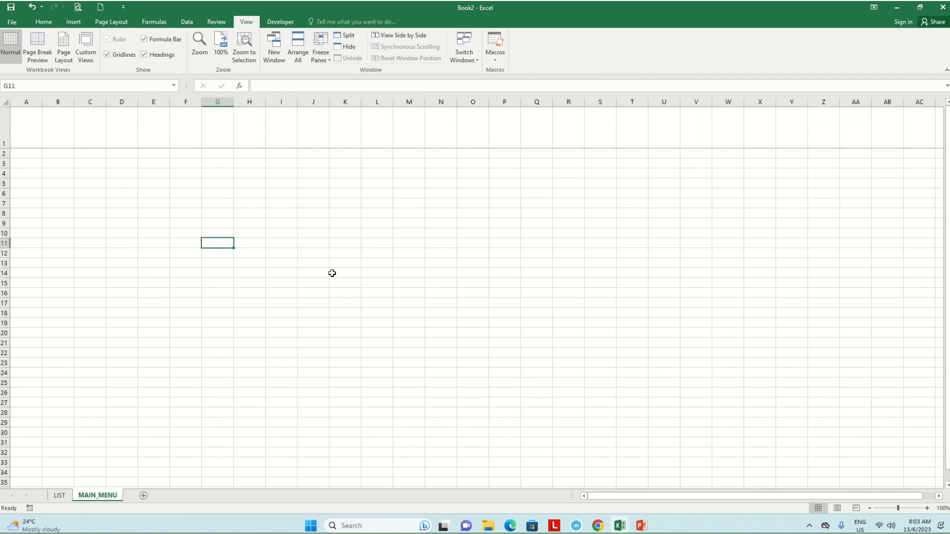
{"action": "left_click", "coordinate": [303, 303]}
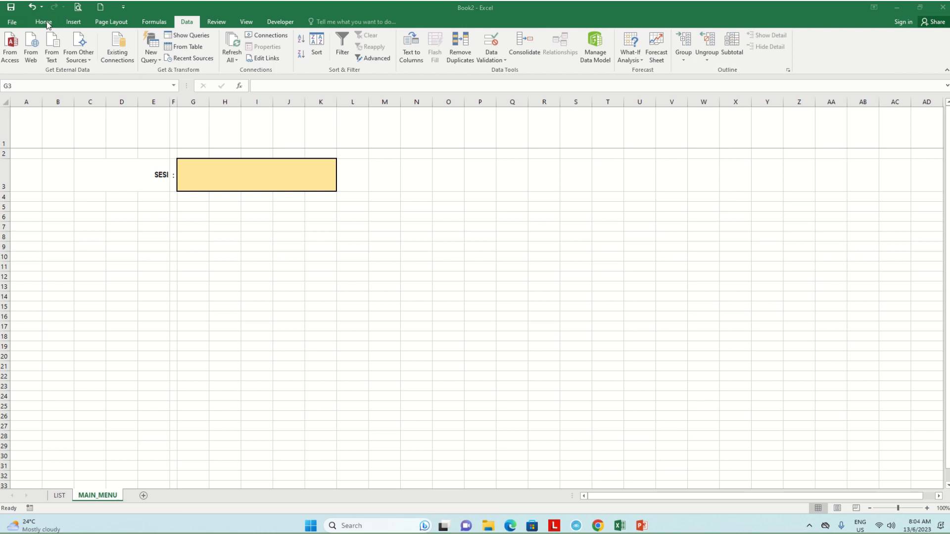
{"action": "left_click", "coordinate": [243, 160]}
{"action": "left_click", "coordinate": [43, 21]}
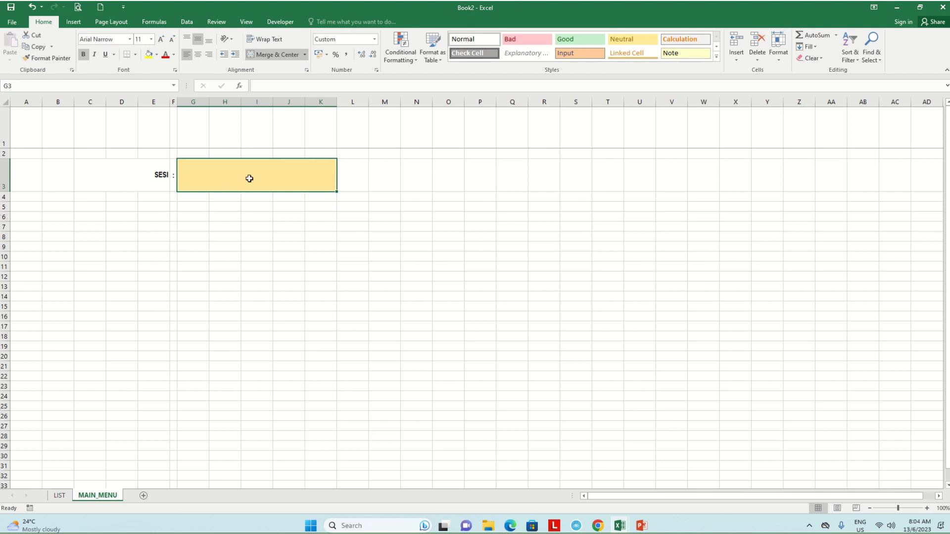
{"action": "left_click_drag", "start_coordinate": [339, 178], "coordinate": [286, 176]}
{"action": "left_click", "coordinate": [284, 177]}
{"action": "left_click", "coordinate": [187, 22]}
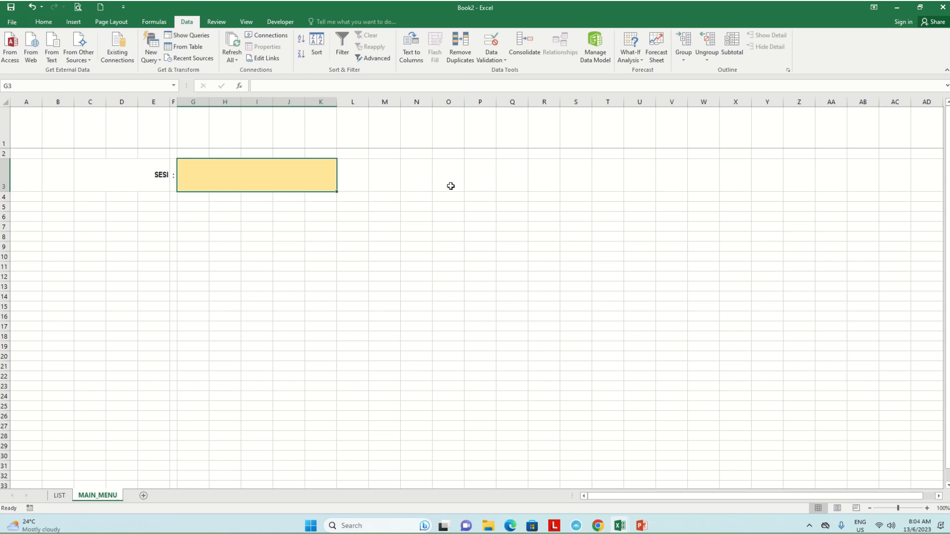
Step: Open Data Validation for the SESI cell, set Allow to List, and focus the Source box
{"action": "left_click", "coordinate": [500, 64]}
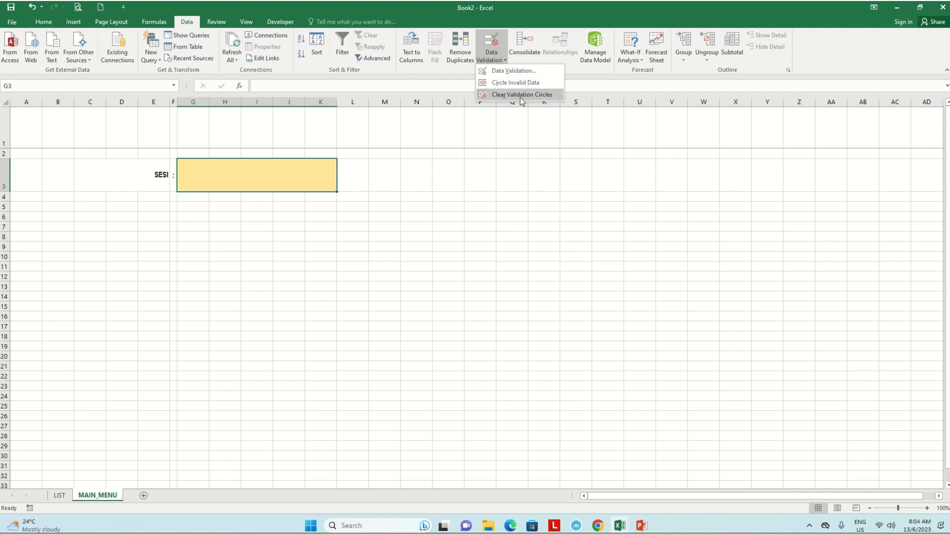
{"action": "left_click", "coordinate": [515, 71]}
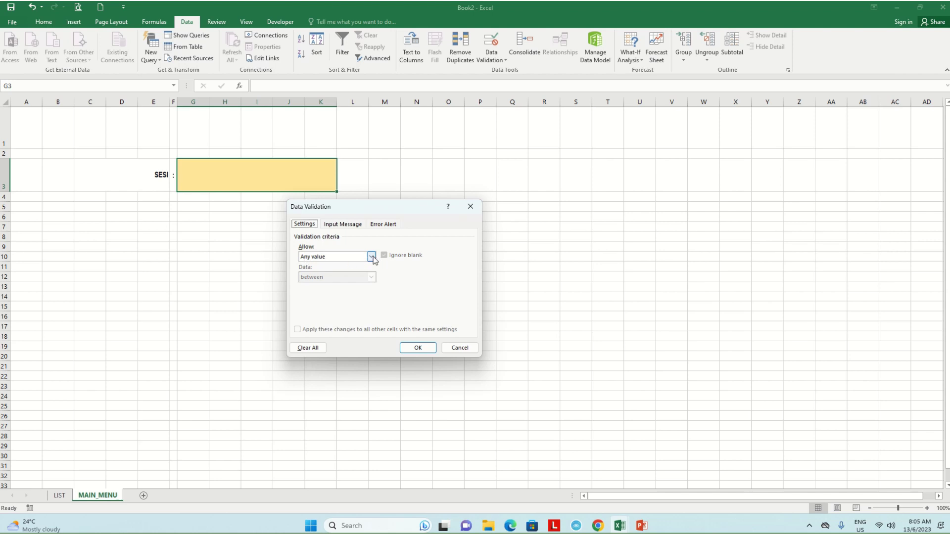
{"action": "left_click", "coordinate": [372, 257]}
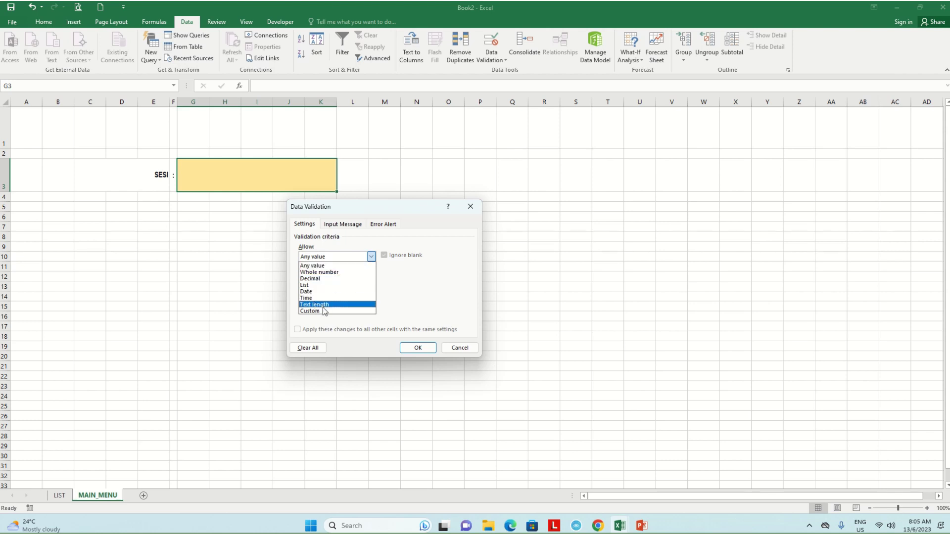
{"action": "left_click", "coordinate": [310, 286]}
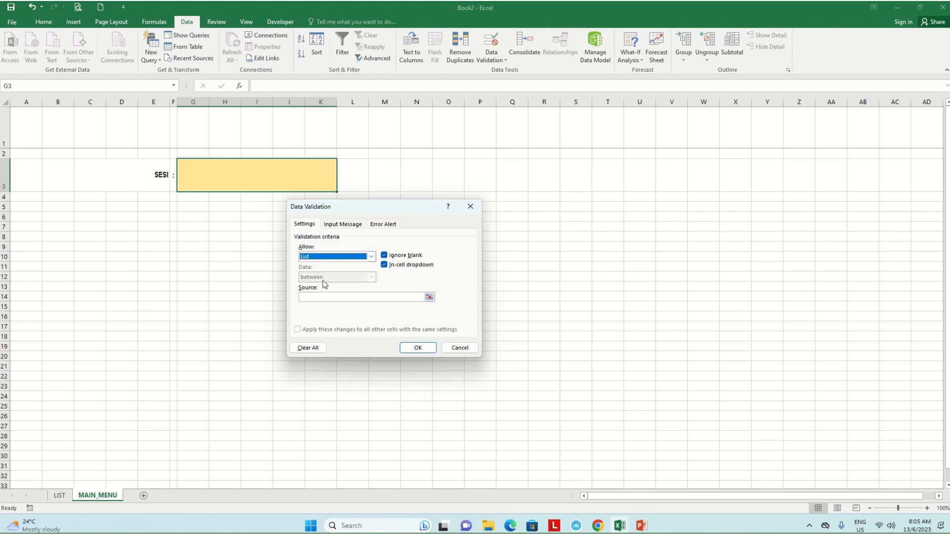
{"action": "left_click", "coordinate": [314, 295]}
{"action": "left_click", "coordinate": [314, 297]}
{"action": "left_click", "coordinate": [314, 297]}
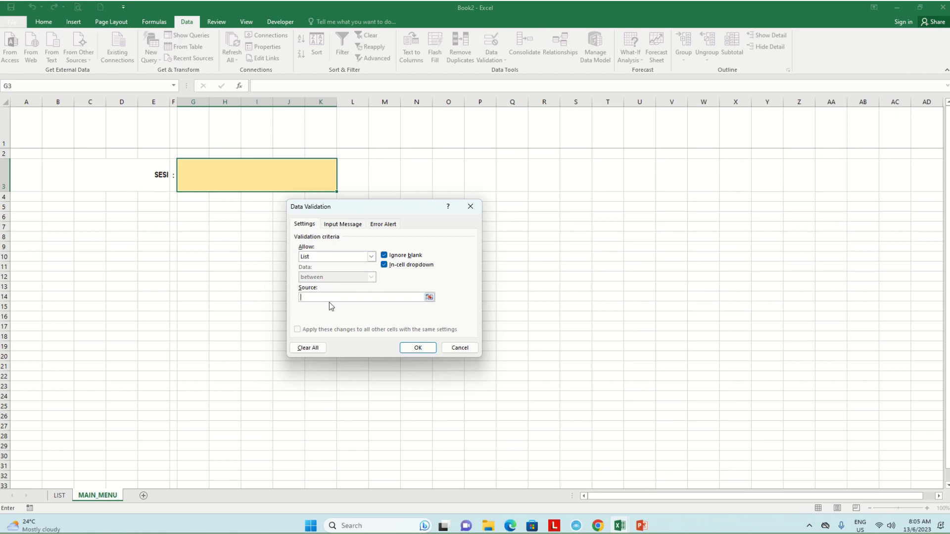
Step: Paste the named range SESI_KEMASUKAN as the list source and apply the validation rule
{"action": "key", "text": "F3"}
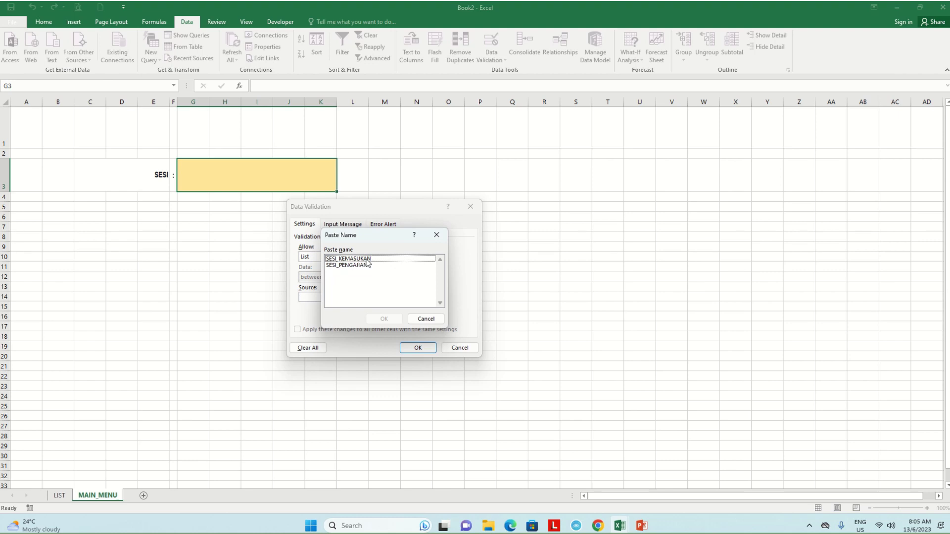
{"action": "left_click", "coordinate": [367, 260]}
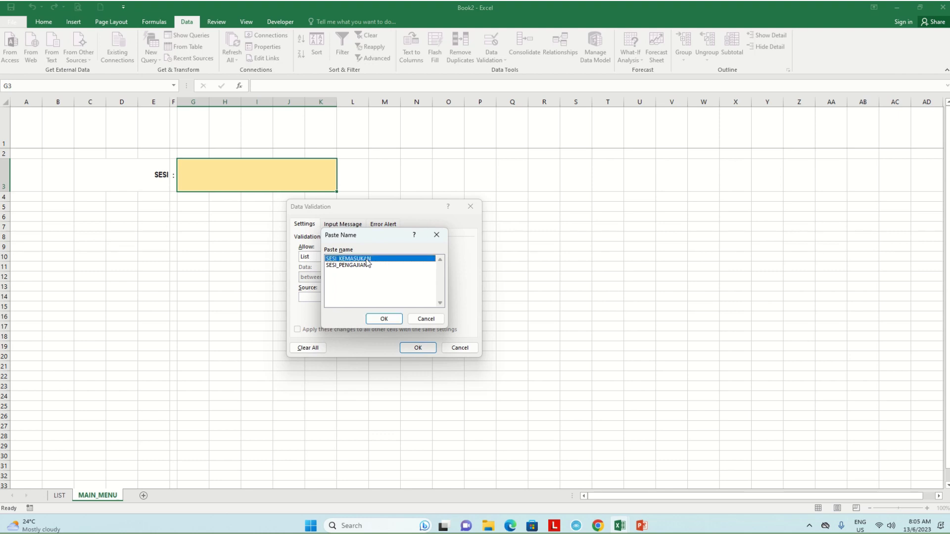
{"action": "left_click", "coordinate": [377, 319]}
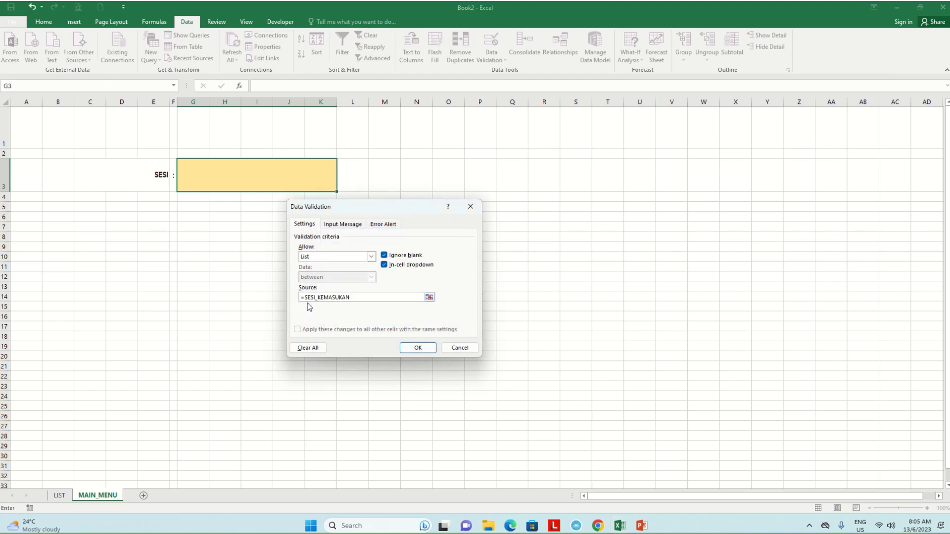
{"action": "left_click", "coordinate": [419, 348]}
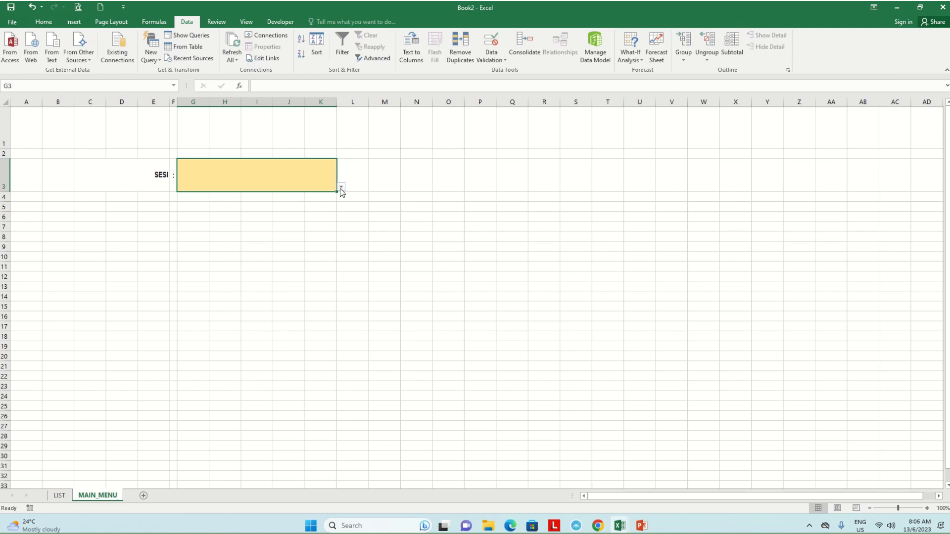
Step: Reselect the SESI cell and browse its dropdown of sessions without choosing one
{"action": "left_click", "coordinate": [322, 225]}
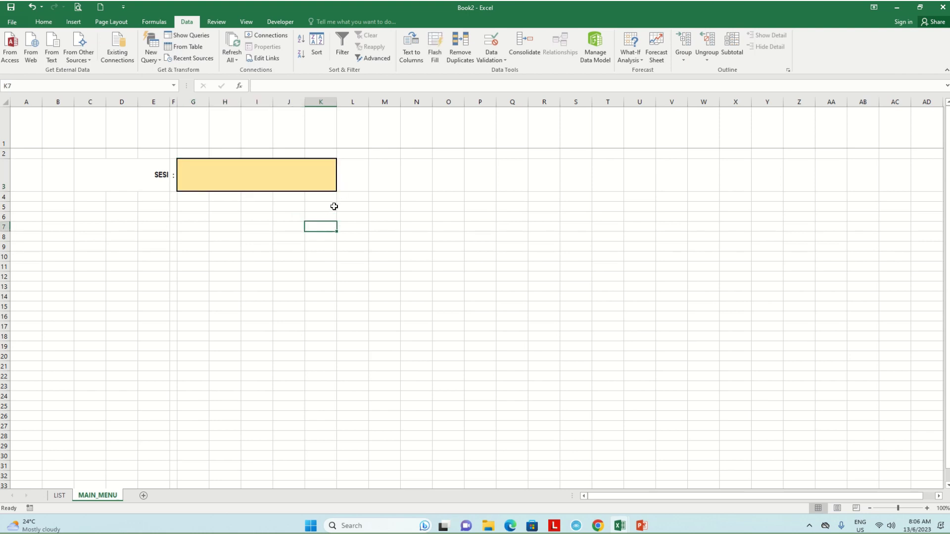
{"action": "left_click", "coordinate": [334, 189]}
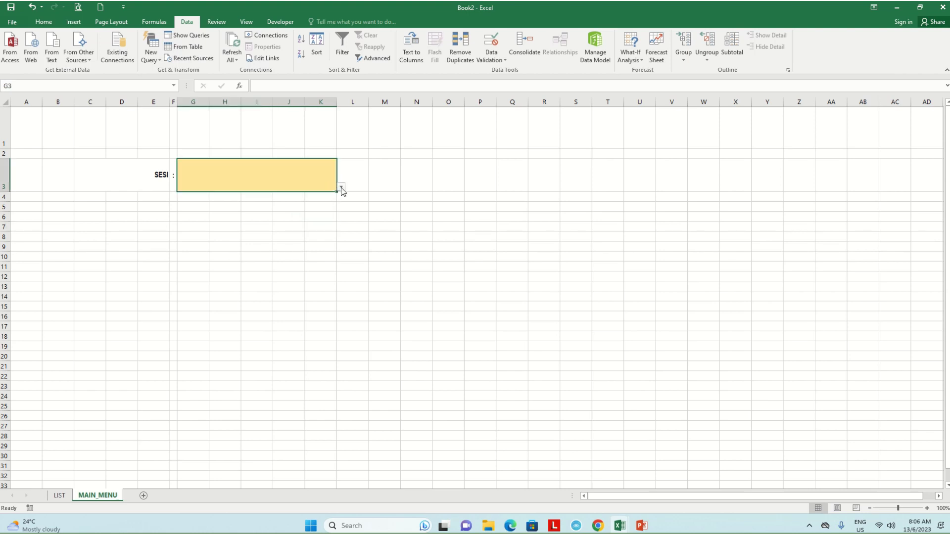
{"action": "left_click", "coordinate": [341, 187]}
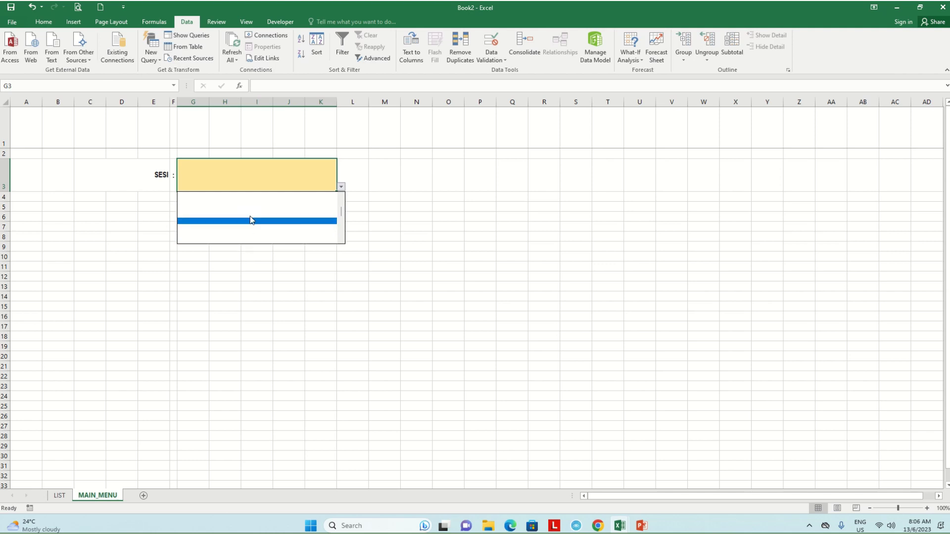
{"action": "scroll", "coordinate": [341, 215], "scroll_direction": "up", "scroll_amount": 1}
{"action": "left_click", "coordinate": [297, 234]}
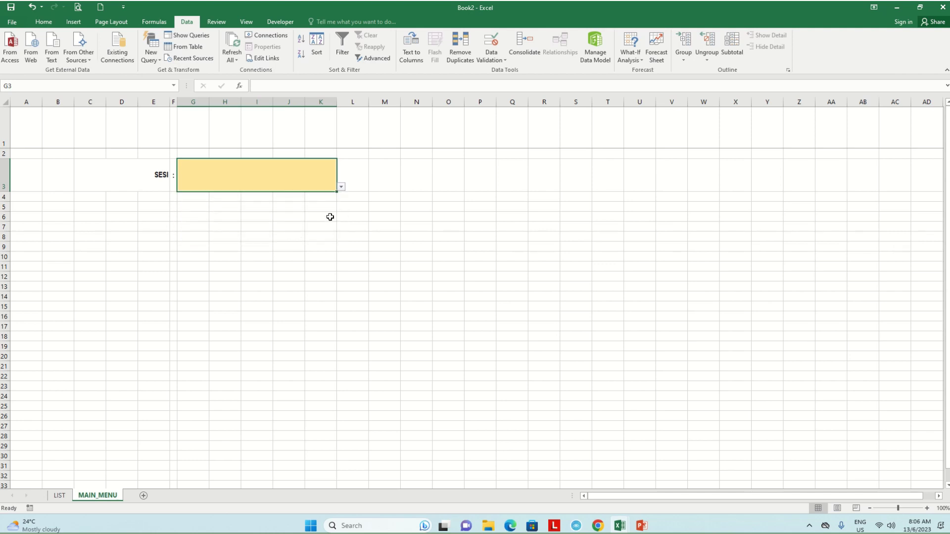
Step: Pick JANUARI 2023, JUN 2023, JANUARI 2024, JUN 2024, then JANUARI 2025 from the SESI dropdown
{"action": "left_click", "coordinate": [341, 188]}
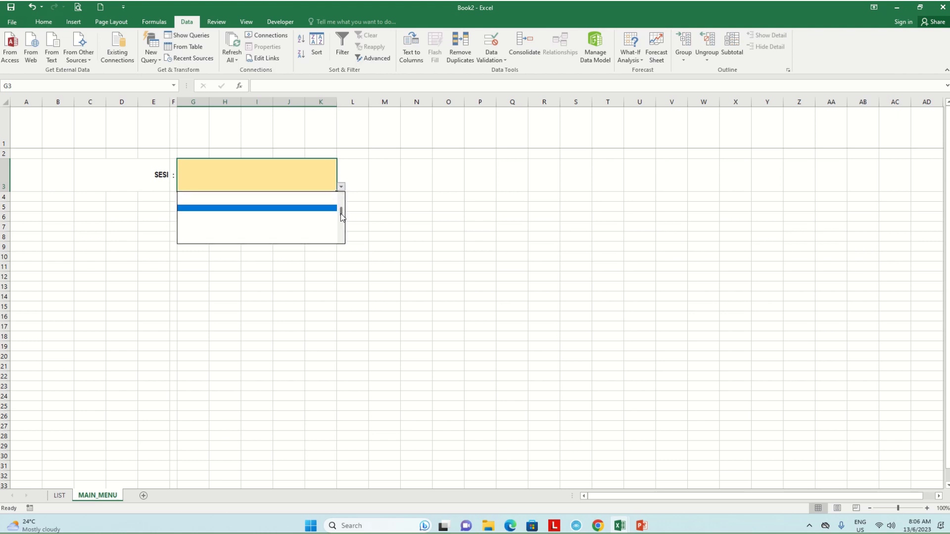
{"action": "left_click_drag", "start_coordinate": [341, 216], "coordinate": [343, 207]}
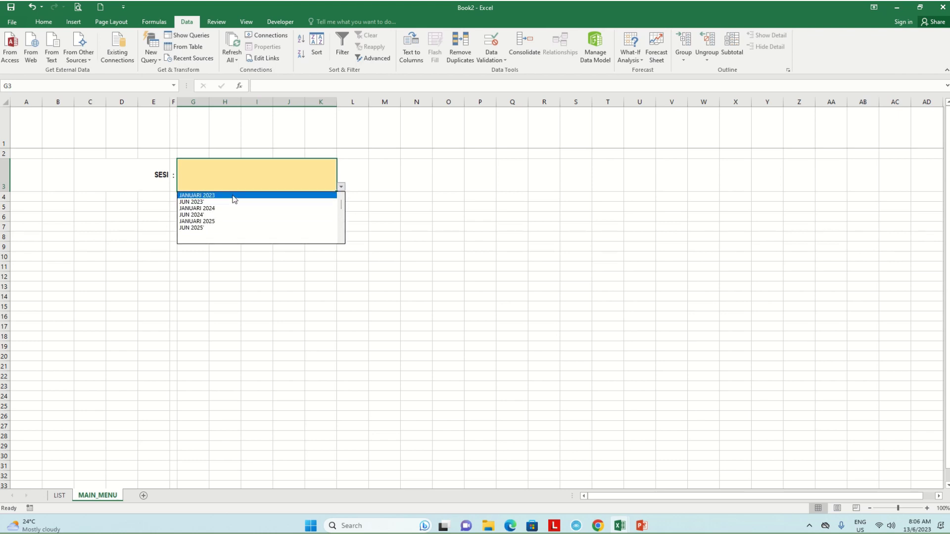
{"action": "left_click", "coordinate": [235, 195]}
{"action": "left_click", "coordinate": [341, 187]}
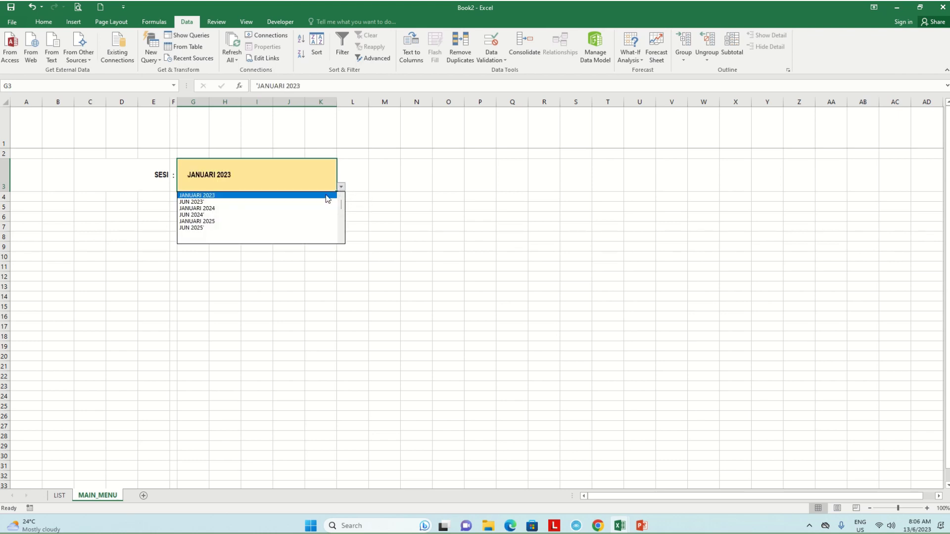
{"action": "left_click", "coordinate": [329, 203]}
{"action": "left_click", "coordinate": [341, 187]}
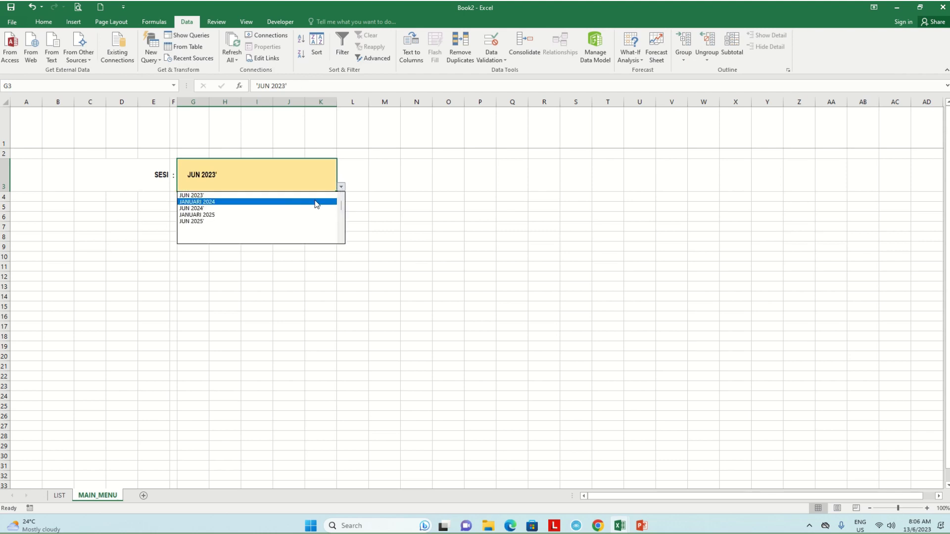
{"action": "left_click", "coordinate": [344, 203]}
{"action": "left_click", "coordinate": [341, 187]}
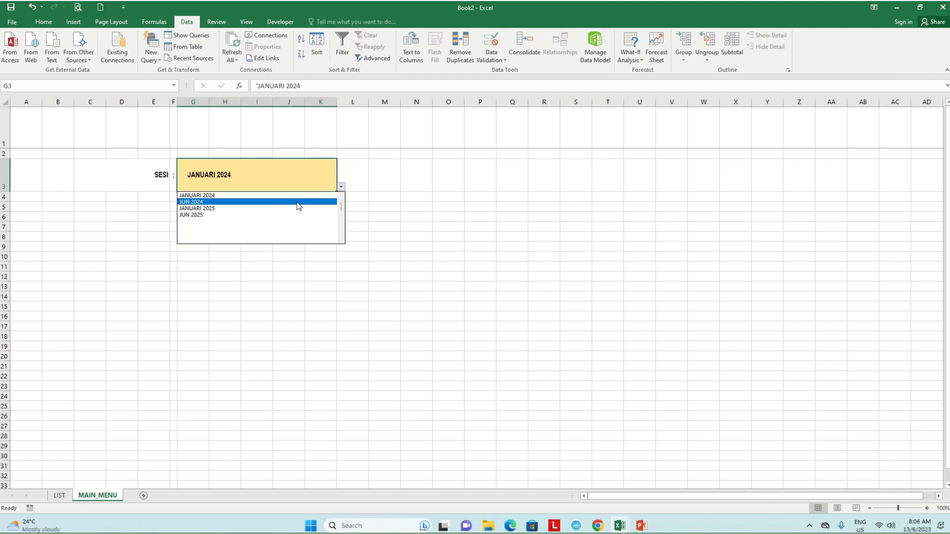
{"action": "left_click", "coordinate": [300, 203]}
{"action": "left_click", "coordinate": [341, 187]}
{"action": "left_click", "coordinate": [309, 202]}
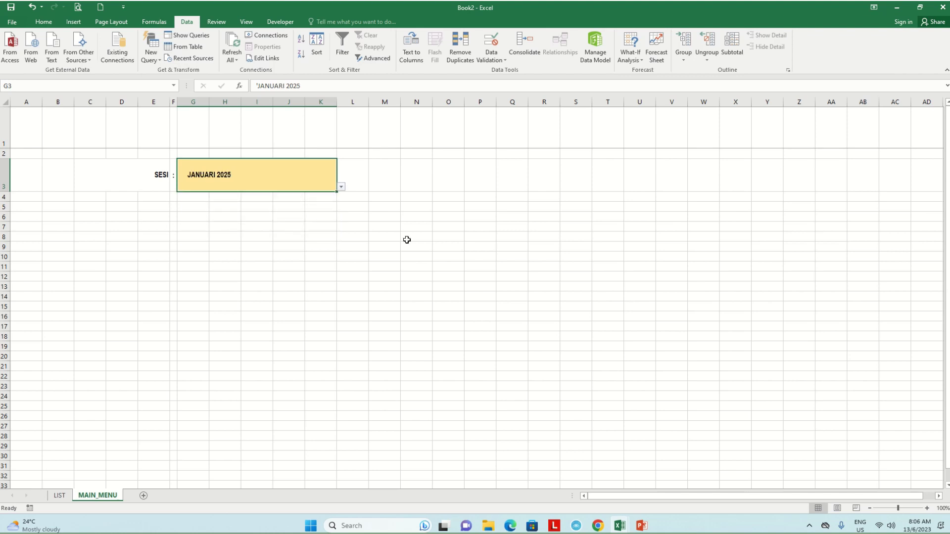
{"action": "left_click", "coordinate": [341, 223]}
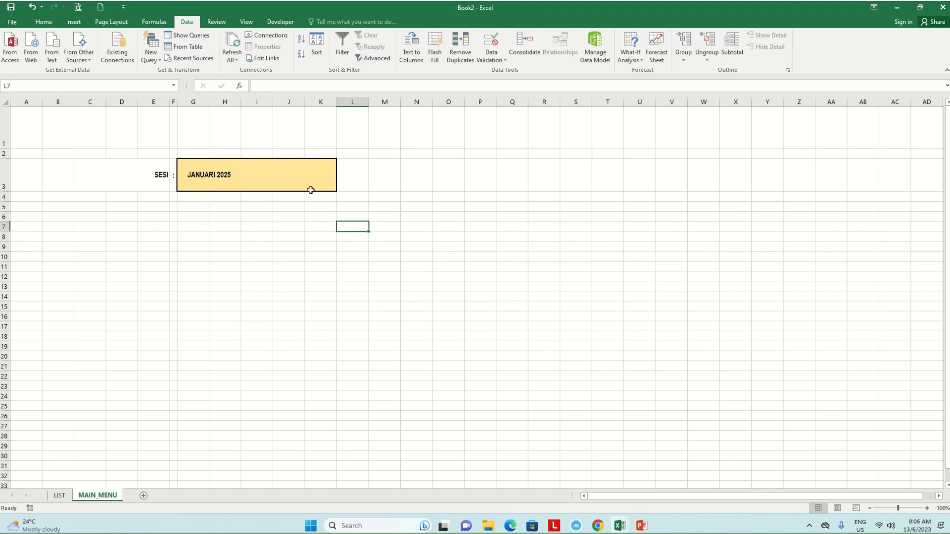